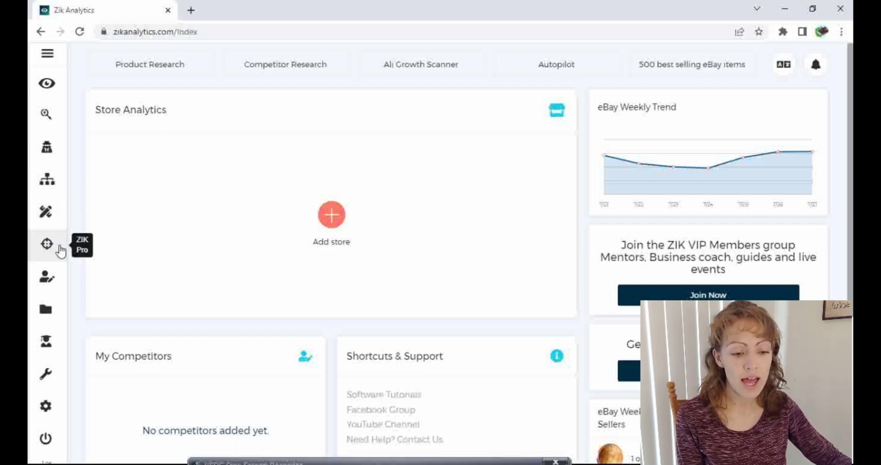
# Open the ZIK Pro Turbo Scanner and look over its three-step search instructions
pyautogui.click(48, 246)
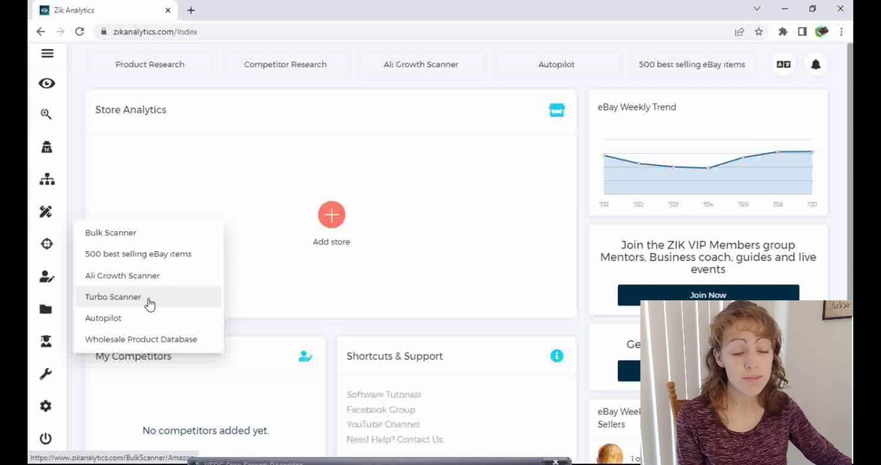
pyautogui.click(128, 301)
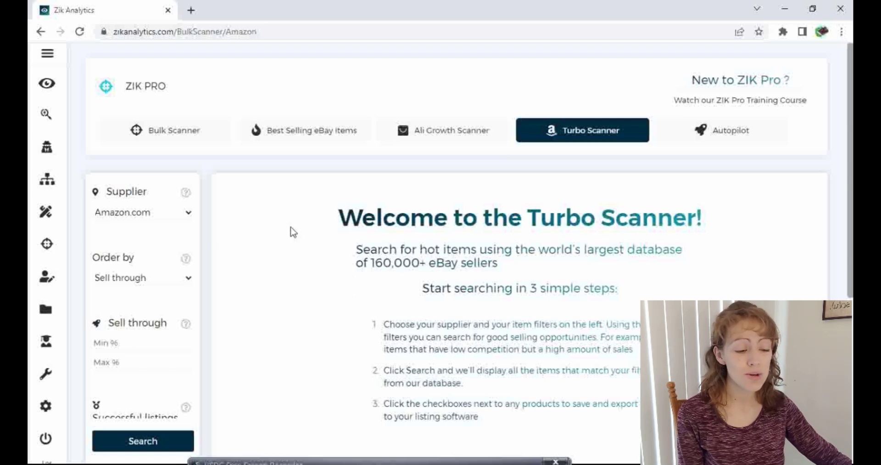
pyautogui.scroll(-1, 281, 235)
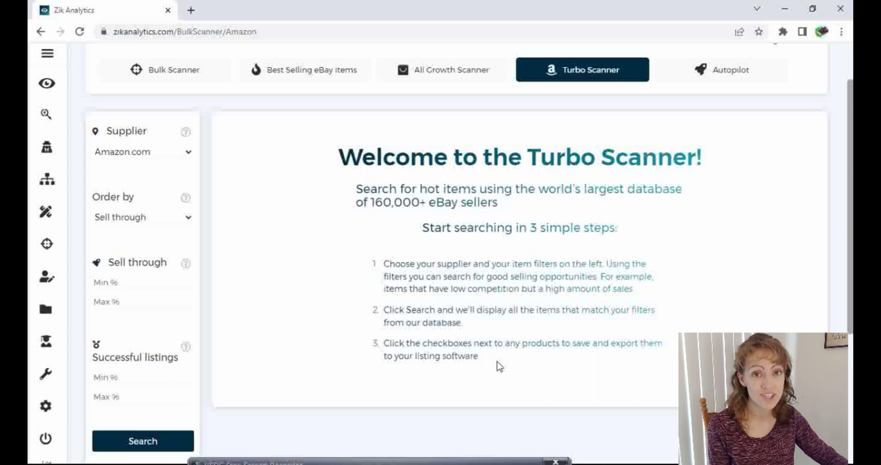
pyautogui.scroll(1, 516, 365)
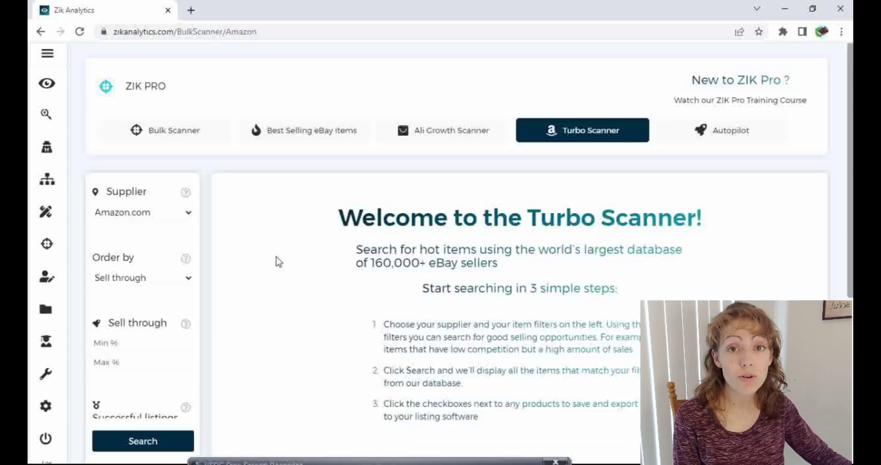
# Choose Amazon.com as the supplier and order the results by Sell through
pyautogui.click(188, 215)
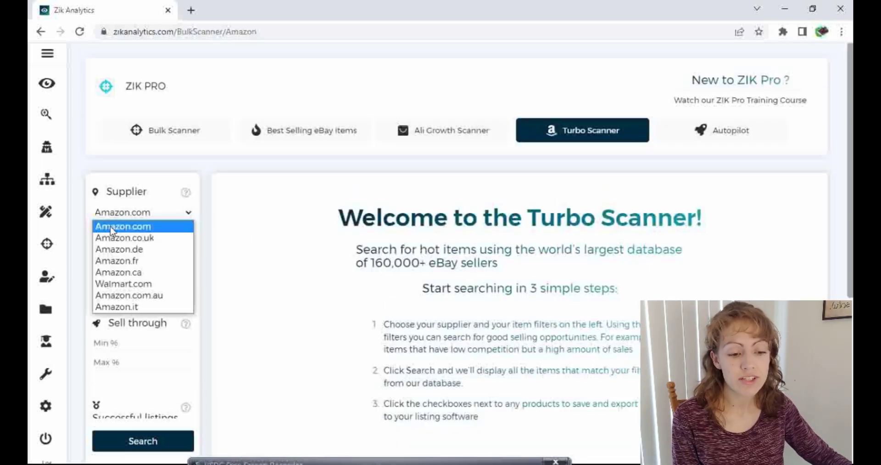
pyautogui.click(141, 226)
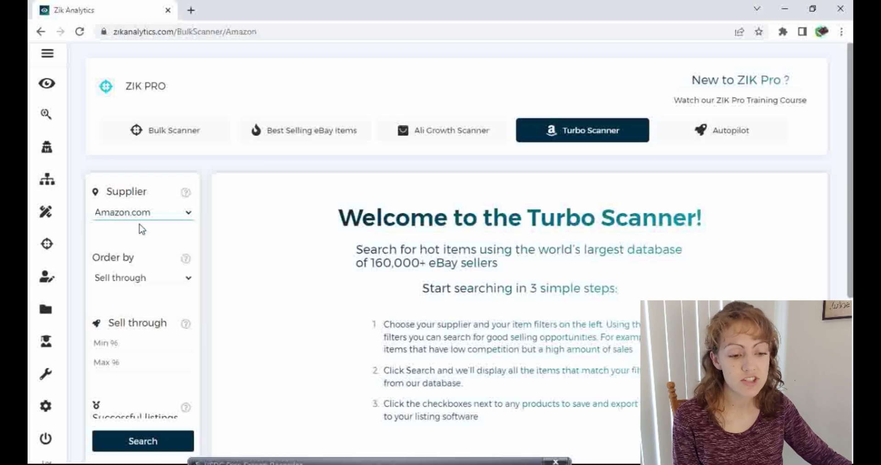
pyautogui.scroll(-1, 139, 225)
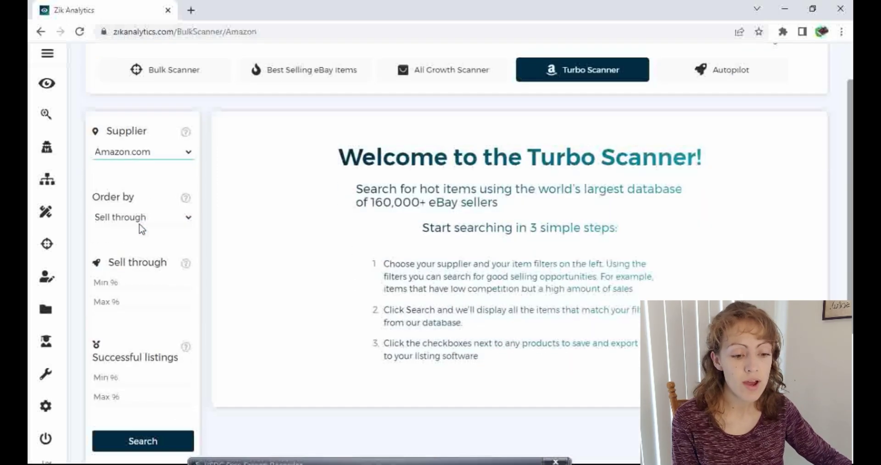
pyautogui.click(189, 218)
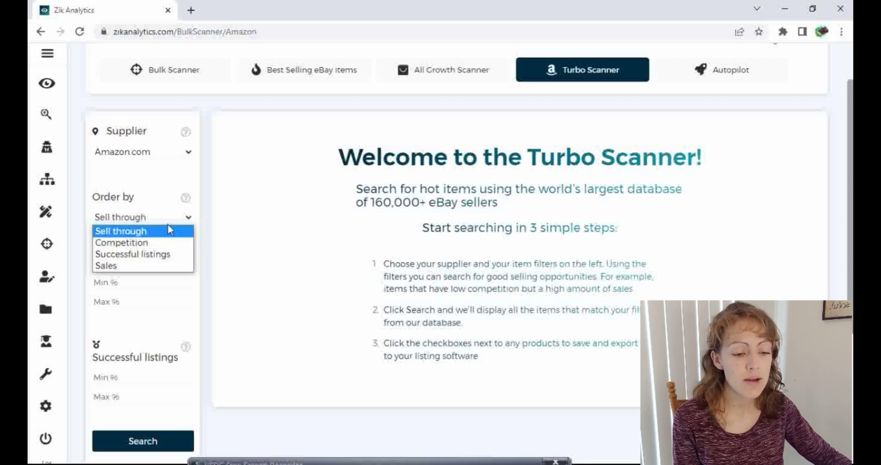
pyautogui.click(174, 231)
# Set the minimum sell through to 100% and the minimum successful listings to 50%
pyautogui.scroll(-2, 206, 219)
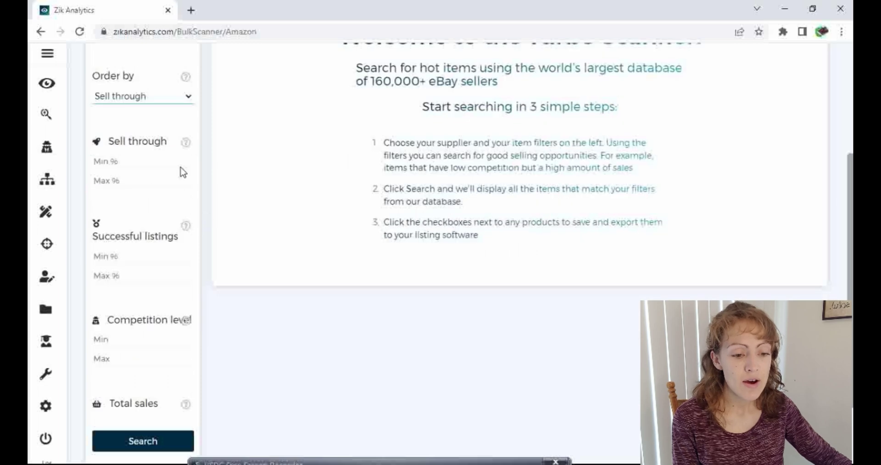
pyautogui.click(166, 158)
pyautogui.write('100')
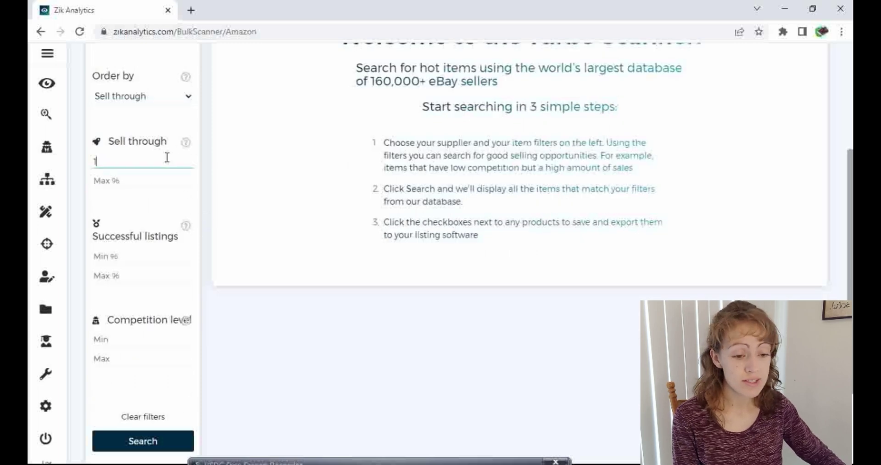
pyautogui.click(221, 185)
pyautogui.scroll(-1, 181, 211)
pyautogui.click(146, 193)
pyautogui.write('50')
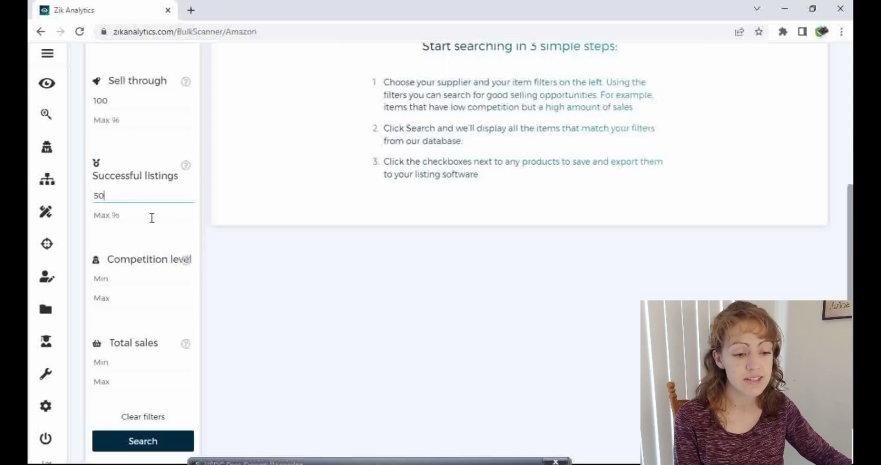
# Set the maximum competition level to 20 and minimum total sales to 30, and run the search
pyautogui.click(171, 243)
pyautogui.scroll(-1, 173, 238)
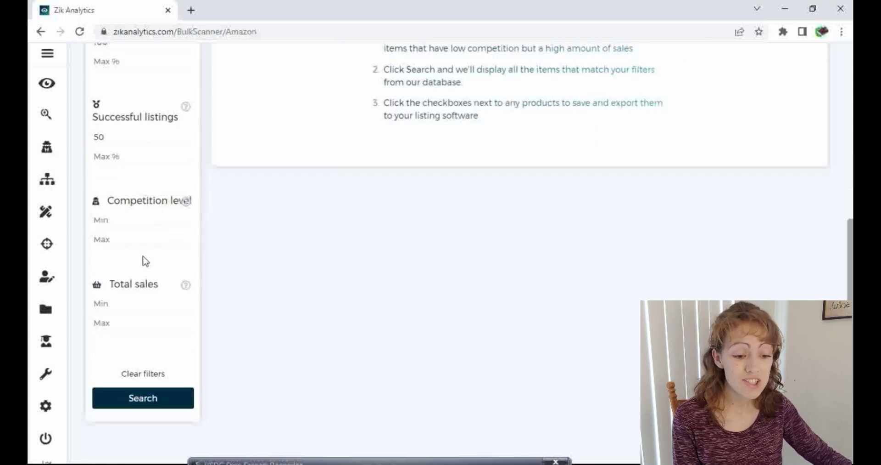
pyautogui.click(147, 235)
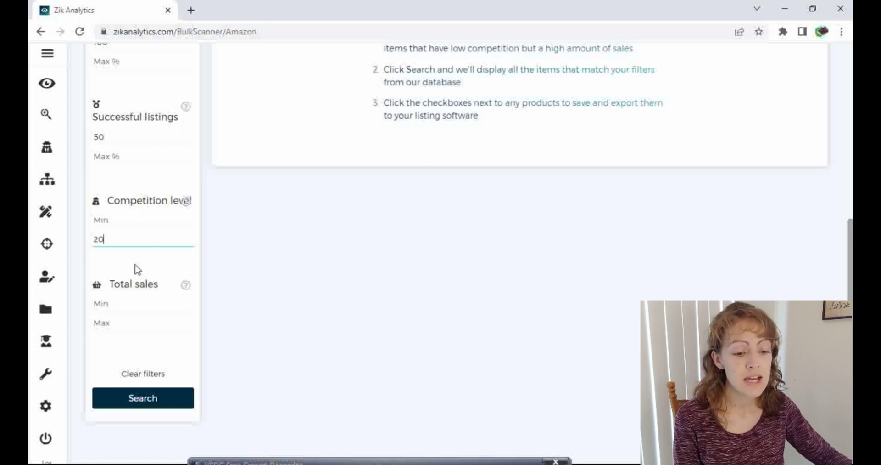
pyautogui.click(164, 303)
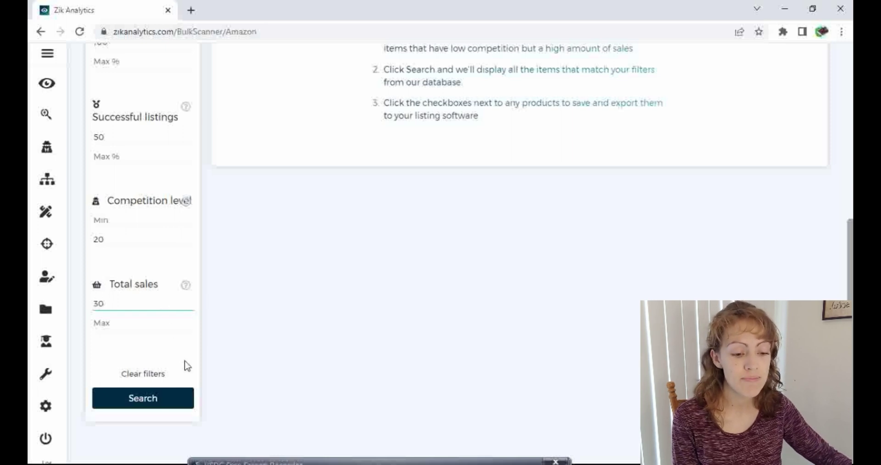
pyautogui.click(120, 404)
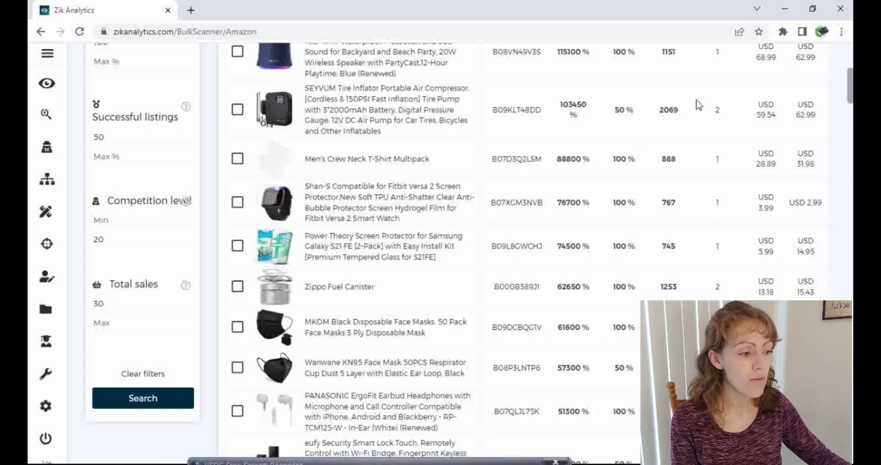
# Examine the product results, comparing each item's average eBay price with its Amazon price
pyautogui.scroll(3, 697, 105)
pyautogui.scroll(2, 697, 105)
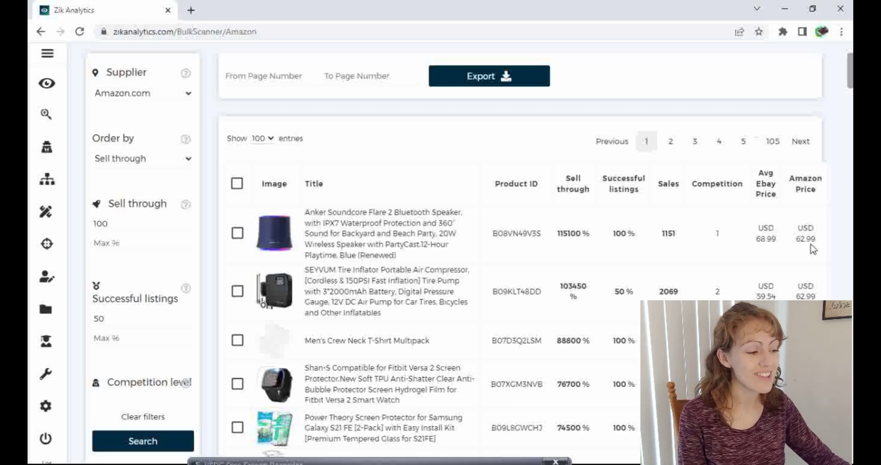
pyautogui.scroll(2, 813, 248)
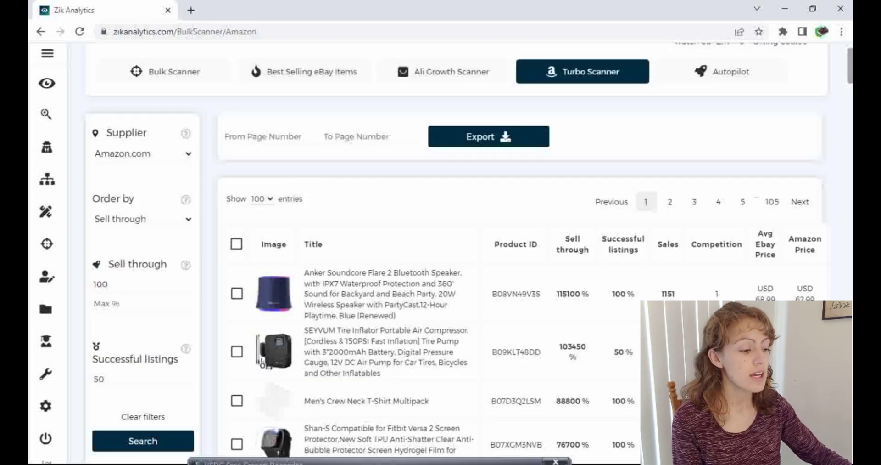
pyautogui.scroll(-4, 803, 296)
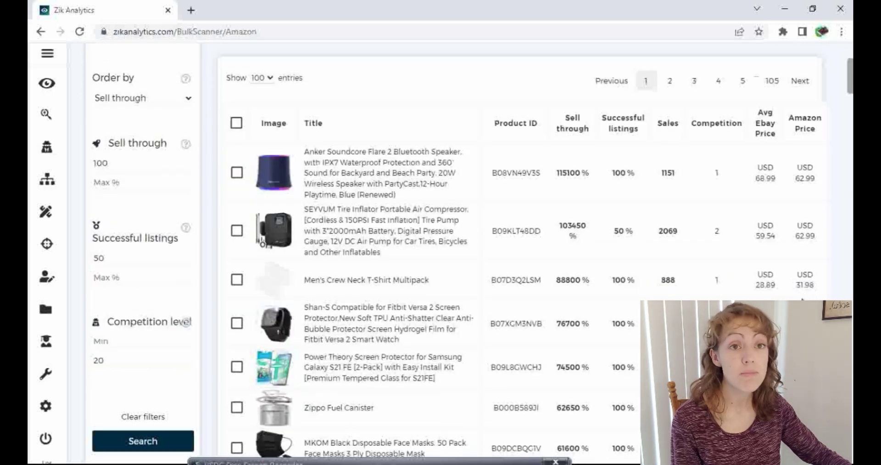
pyautogui.scroll(-10, 815, 268)
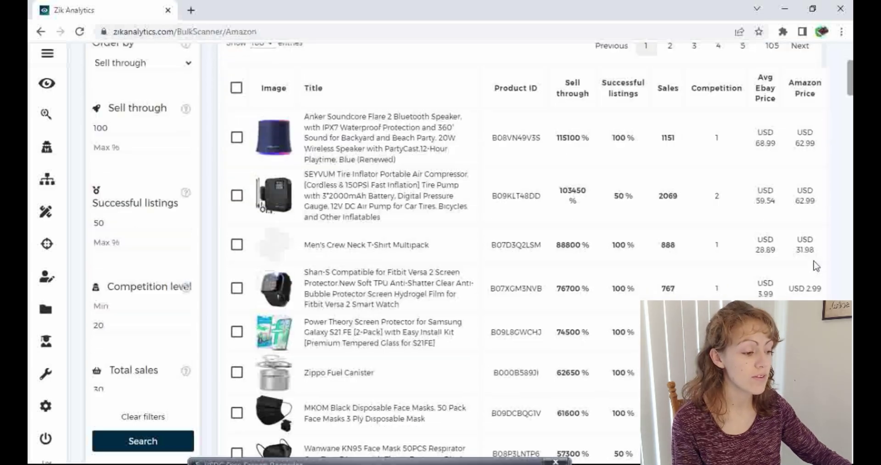
pyautogui.scroll(-10, 816, 266)
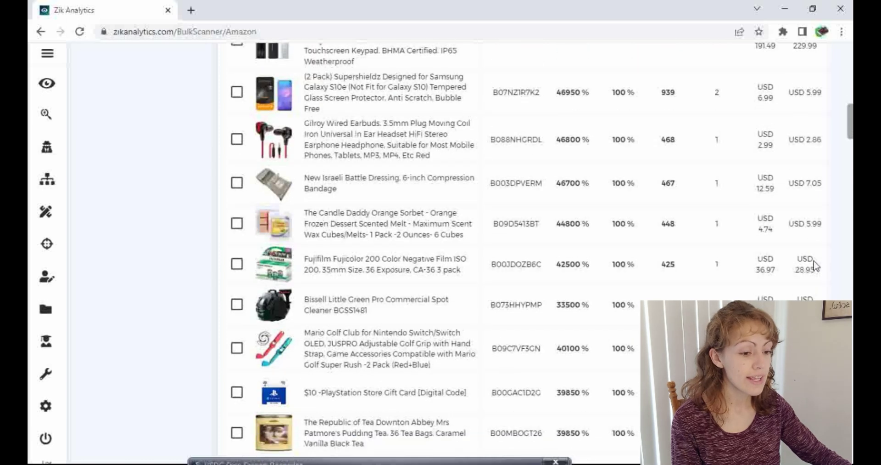
pyautogui.scroll(-2, 815, 262)
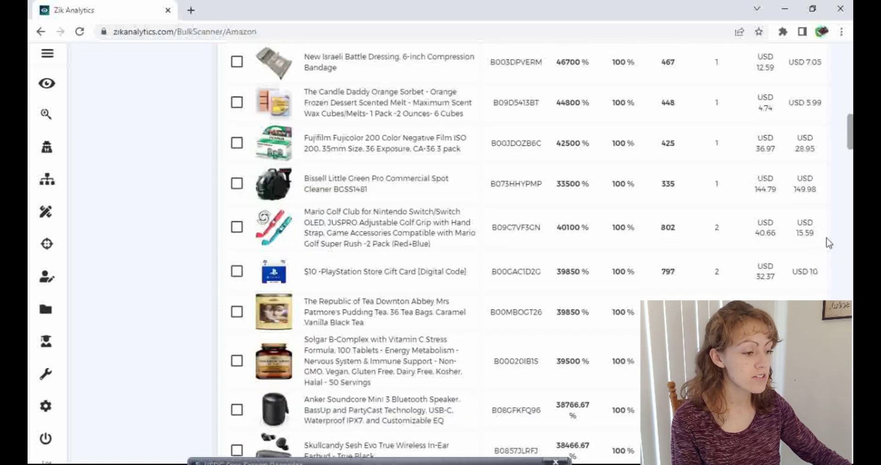
# Compare the Amazon and average eBay prices of the Mario Golf Club for Nintendo Switch and select that product
pyautogui.moveTo(827, 238); pyautogui.dragTo(800, 243)
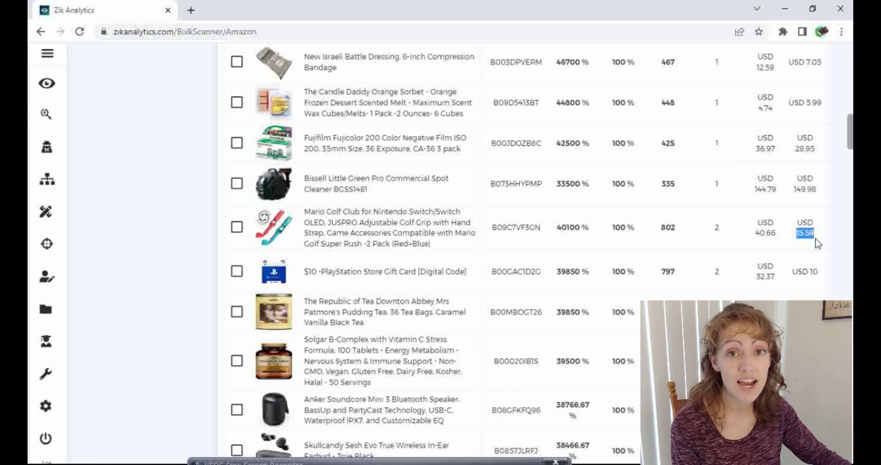
pyautogui.click(774, 237)
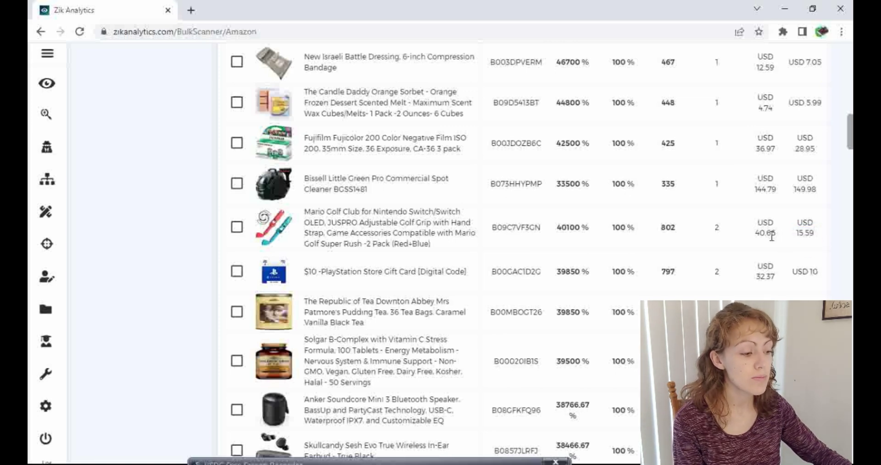
pyautogui.doubleClick(772, 237)
pyautogui.click(766, 247)
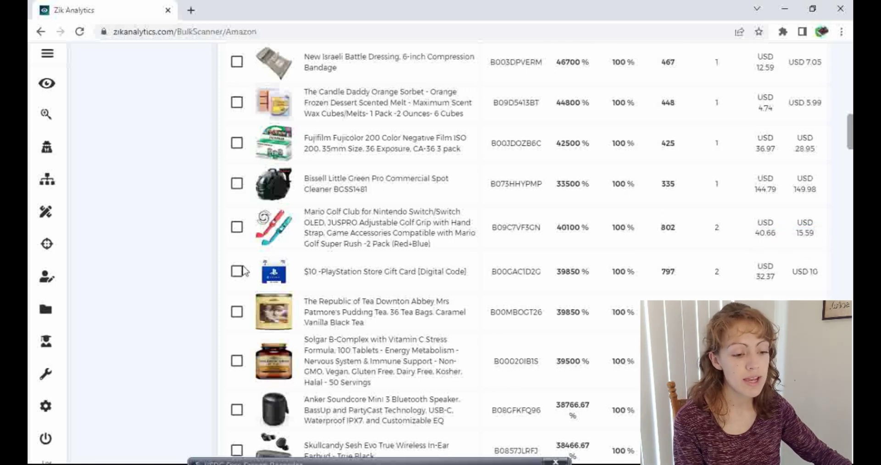
pyautogui.click(237, 227)
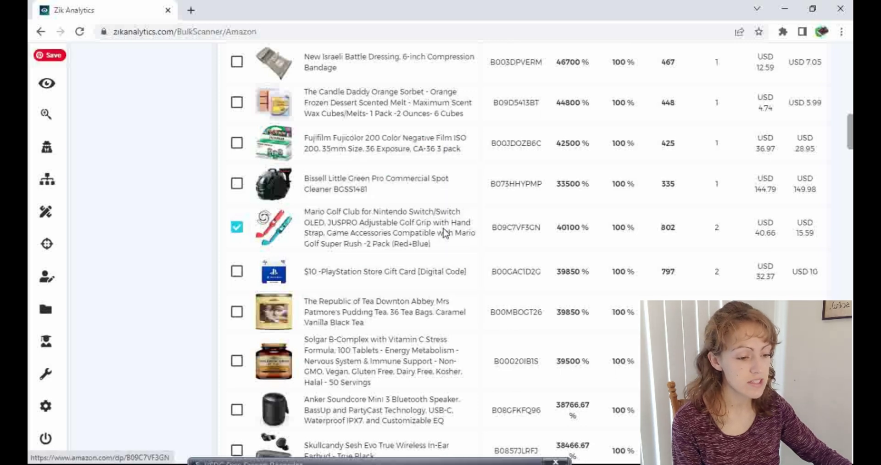
# Check the Amazon and average eBay prices of the $10 PlayStation Store Gift Card and select it too
pyautogui.scroll(-1, 823, 228)
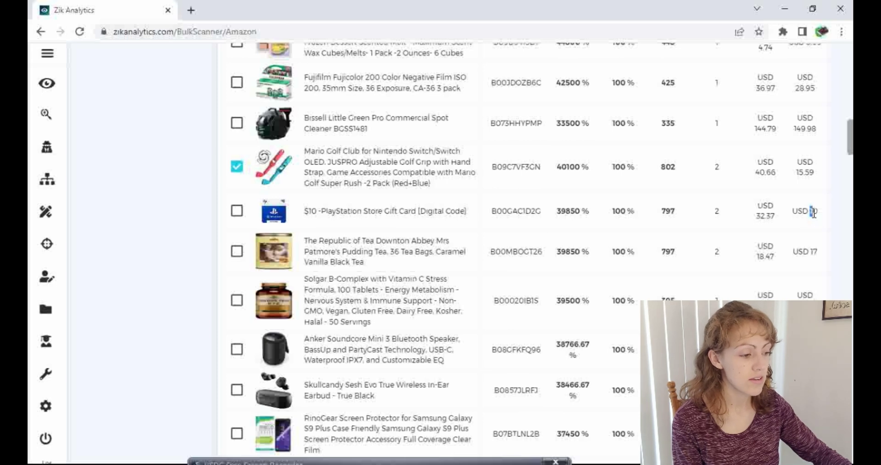
pyautogui.moveTo(756, 216); pyautogui.dragTo(766, 215)
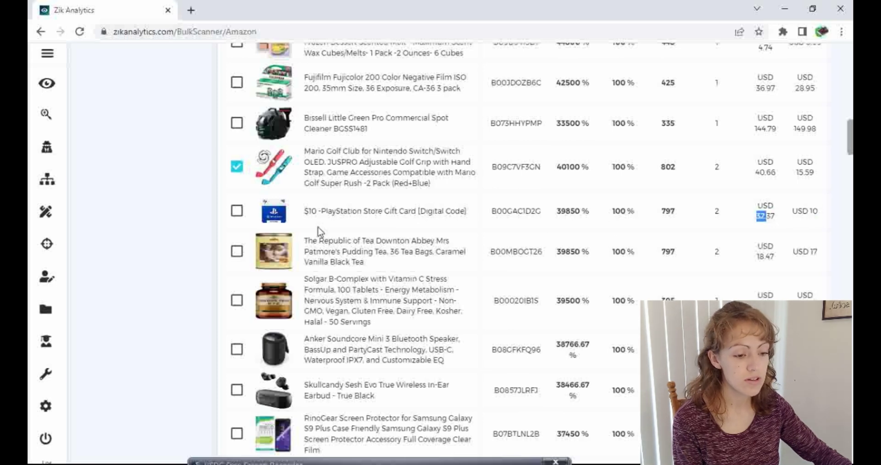
pyautogui.click(237, 210)
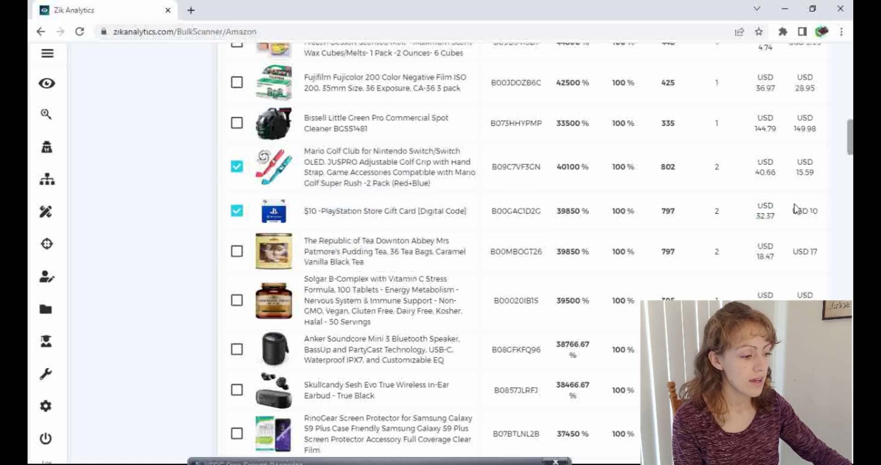
# Compare the Amazon and average eBay prices of the Skullcandy Sesh Evo earbuds in the product results
pyautogui.scroll(-4, 796, 209)
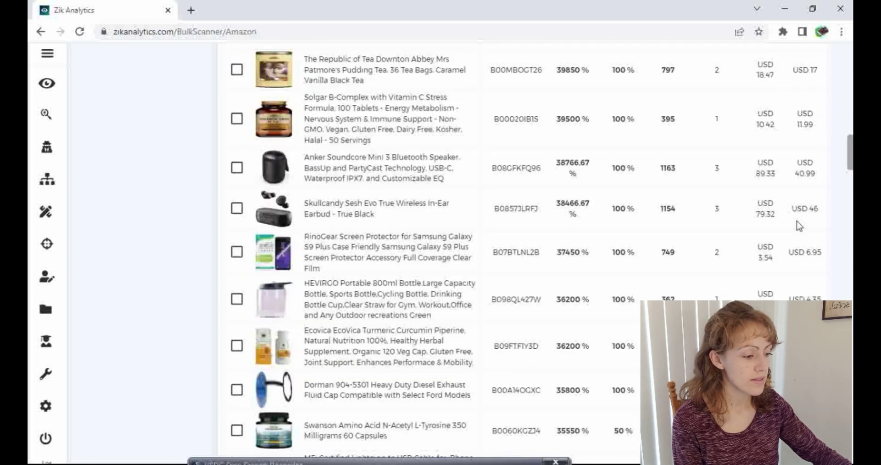
pyautogui.scroll(-2, 799, 225)
pyautogui.scroll(-1, 798, 224)
pyautogui.scroll(1, 797, 222)
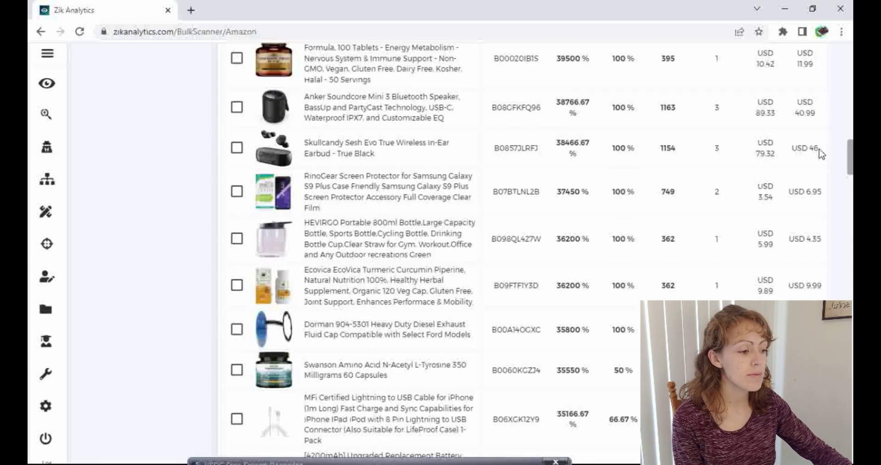
pyautogui.moveTo(821, 153); pyautogui.dragTo(787, 151)
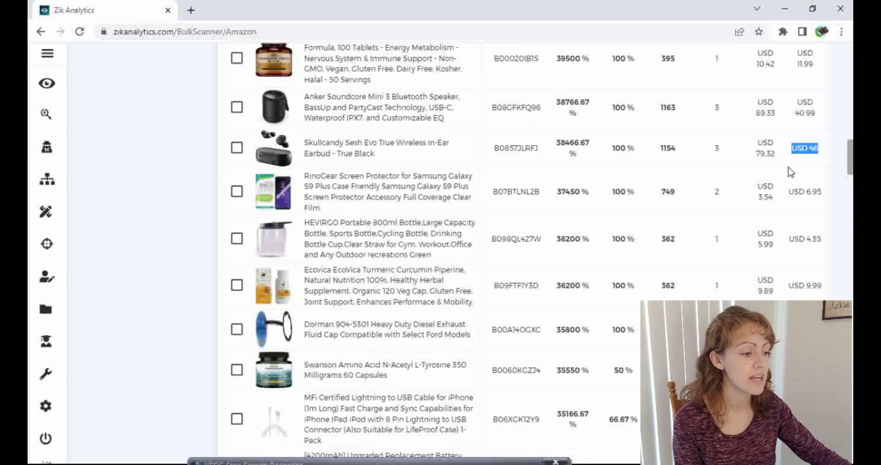
pyautogui.click(811, 159)
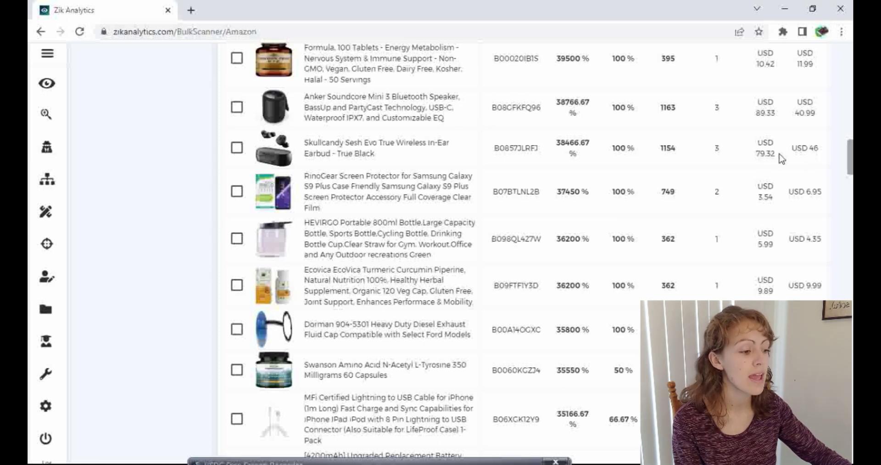
pyautogui.moveTo(823, 149); pyautogui.dragTo(794, 153)
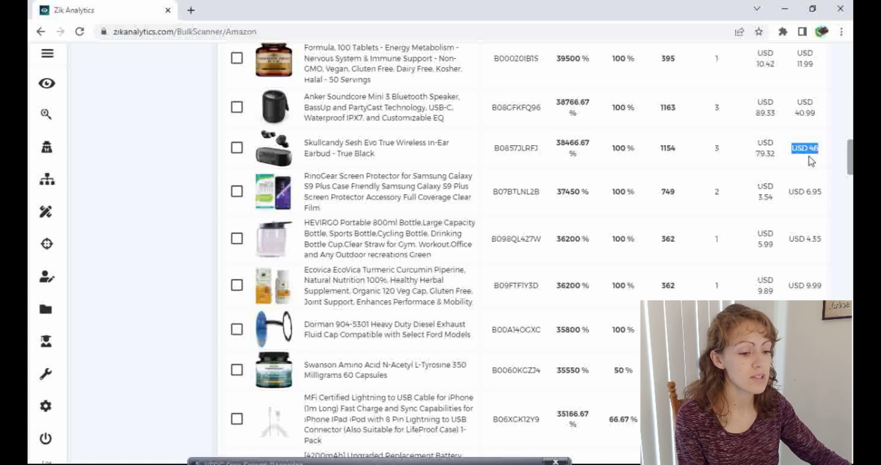
# Find the renewed Anker Soundcore Life Note earbuds further down the results, check their prices and select the product
pyautogui.scroll(-1, 811, 160)
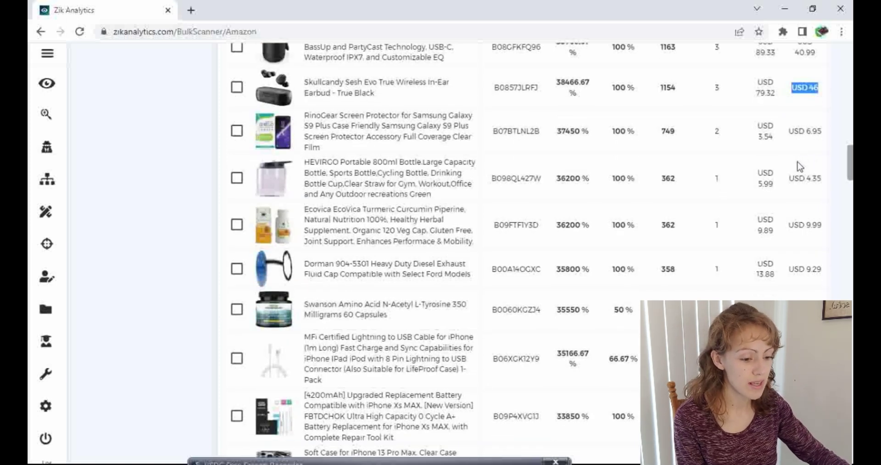
pyautogui.scroll(-3, 799, 213)
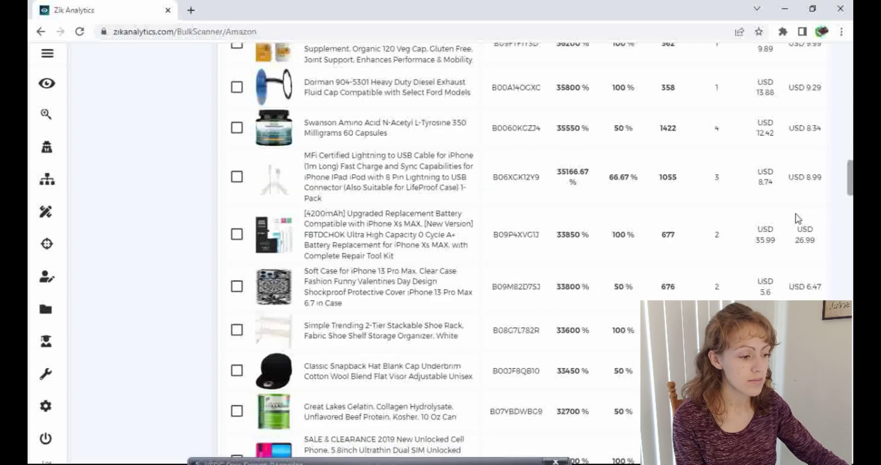
pyautogui.scroll(-2, 799, 219)
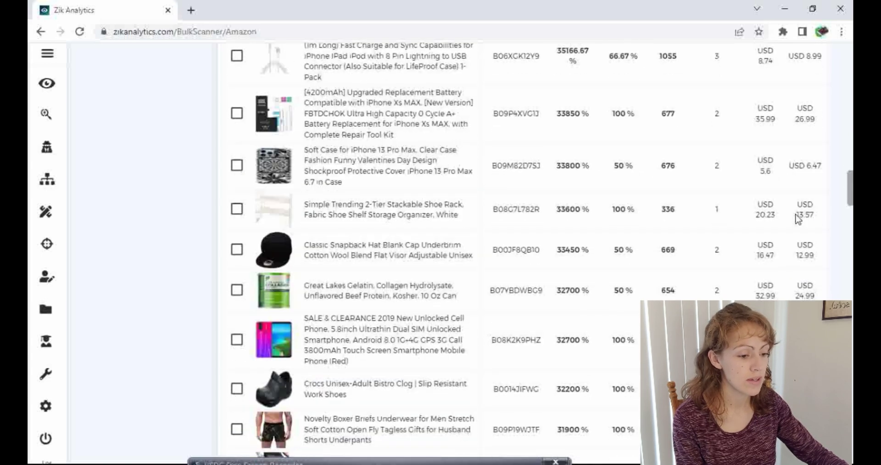
pyautogui.scroll(-7, 799, 218)
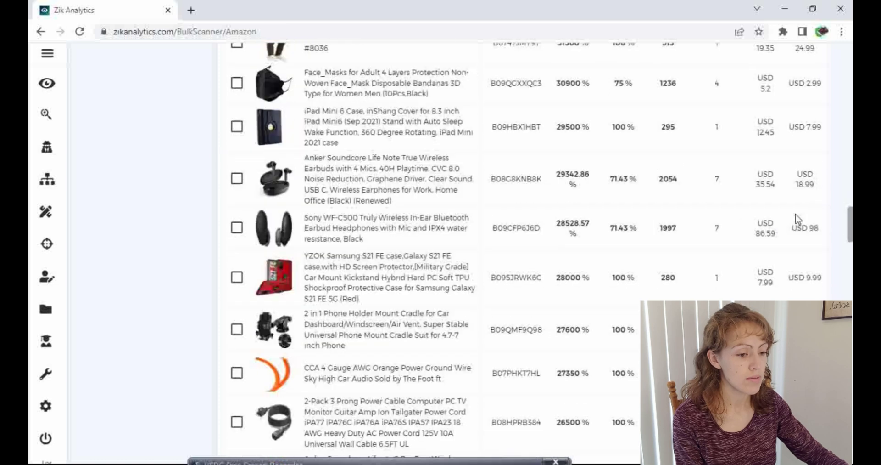
pyautogui.scroll(-1, 799, 219)
pyautogui.scroll(2, 797, 213)
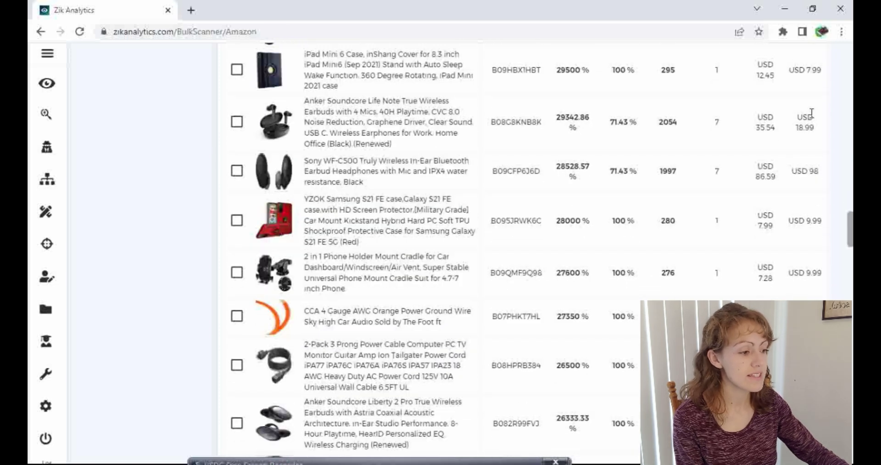
pyautogui.moveTo(813, 133); pyautogui.dragTo(754, 134)
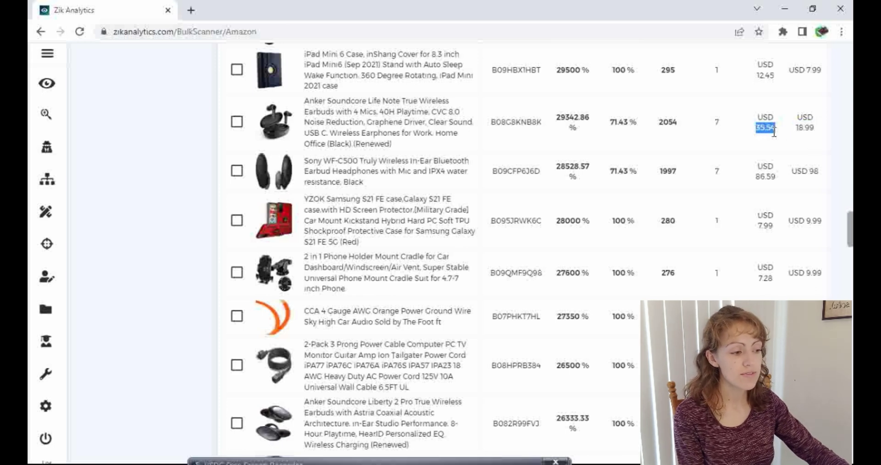
pyautogui.click(237, 122)
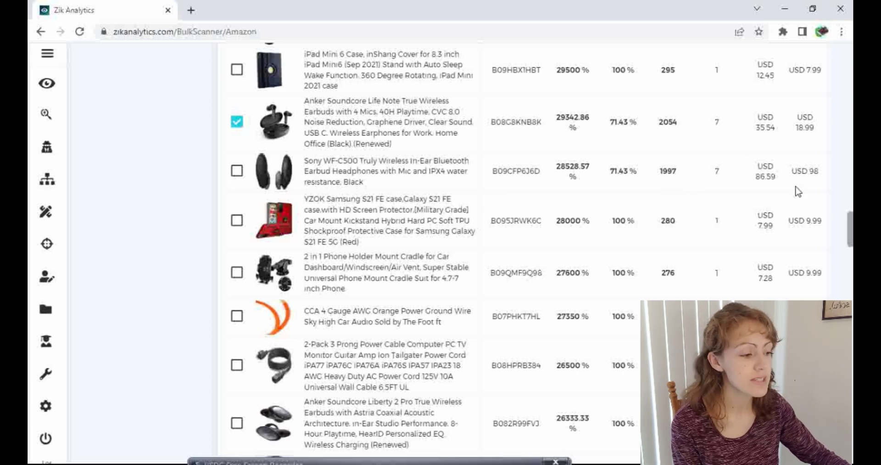
# Export the selected products as a CSV file and open the exported file in Excel
pyautogui.moveTo(850, 219); pyautogui.dragTo(850, 48)
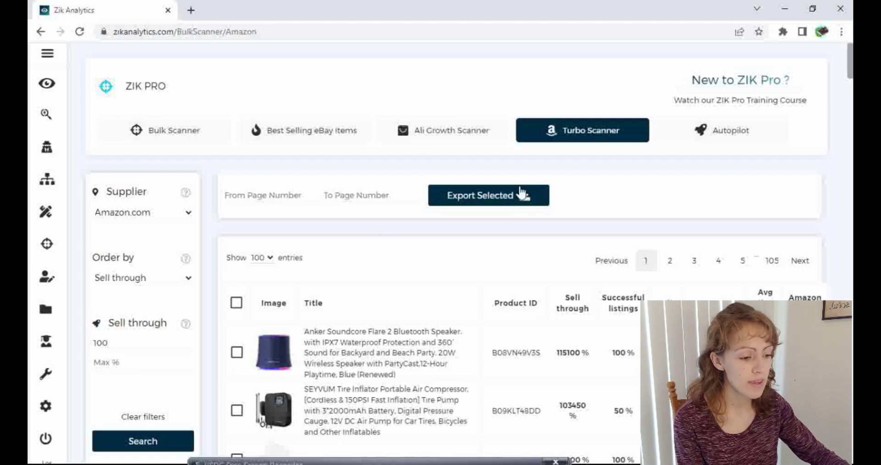
pyautogui.click(486, 201)
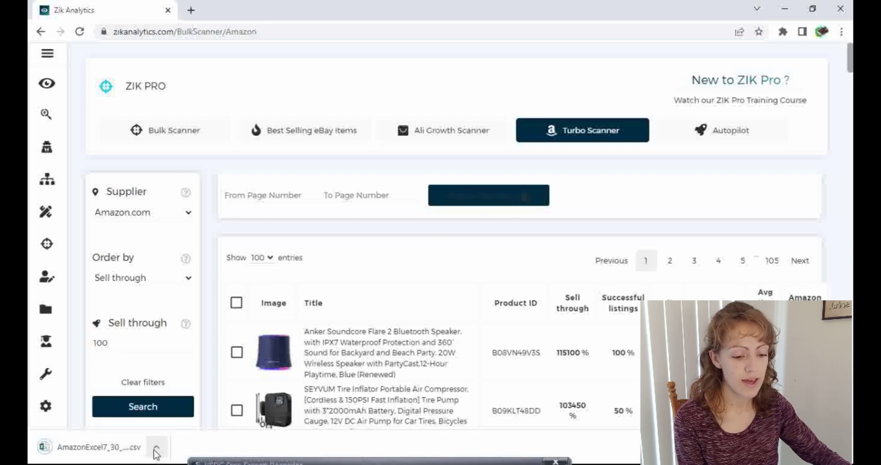
pyautogui.click(118, 450)
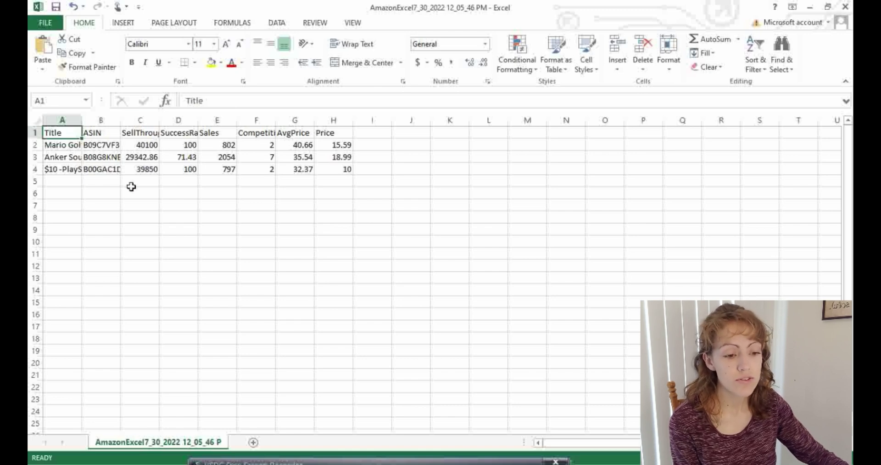
# Widen the SuccessRate column in the exported sheet and minimize the open workbooks to return to the scanner
pyautogui.moveTo(198, 120); pyautogui.dragTo(221, 121)
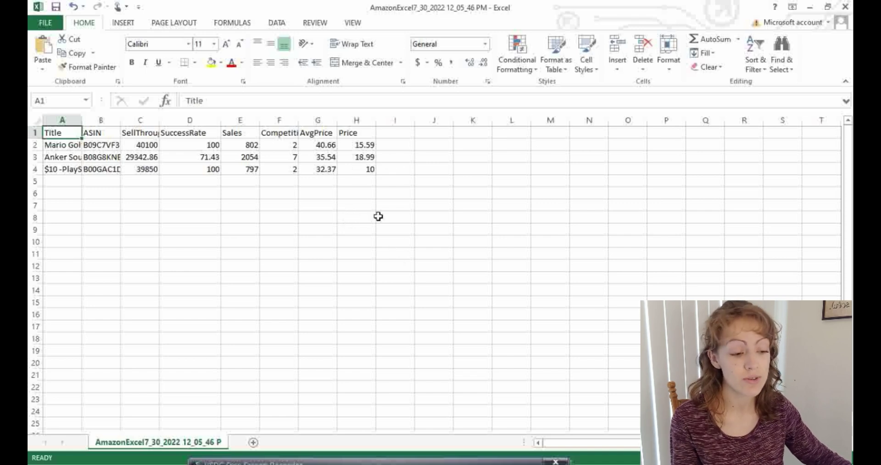
pyautogui.click(810, 7)
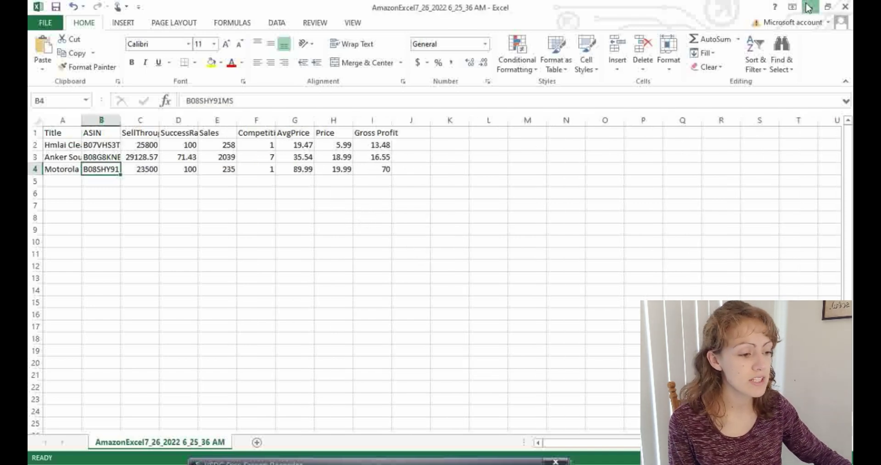
pyautogui.click(810, 7)
# Open the Amazon listing of the selected Anker Soundcore Life Note earbuds from the scanner results
pyautogui.scroll(-15, 503, 213)
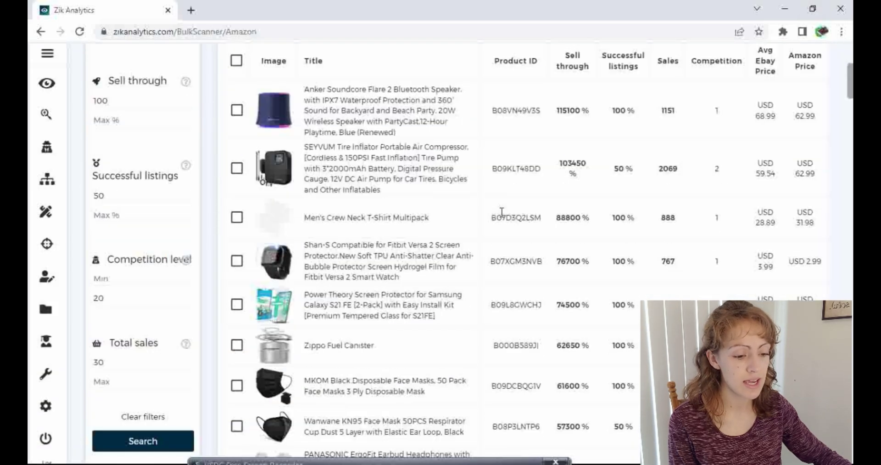
pyautogui.scroll(-20, 502, 213)
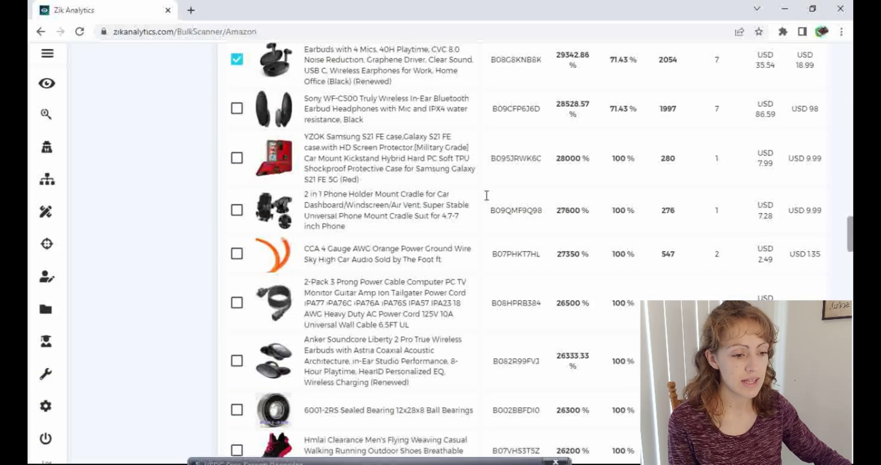
pyautogui.scroll(1, 305, 134)
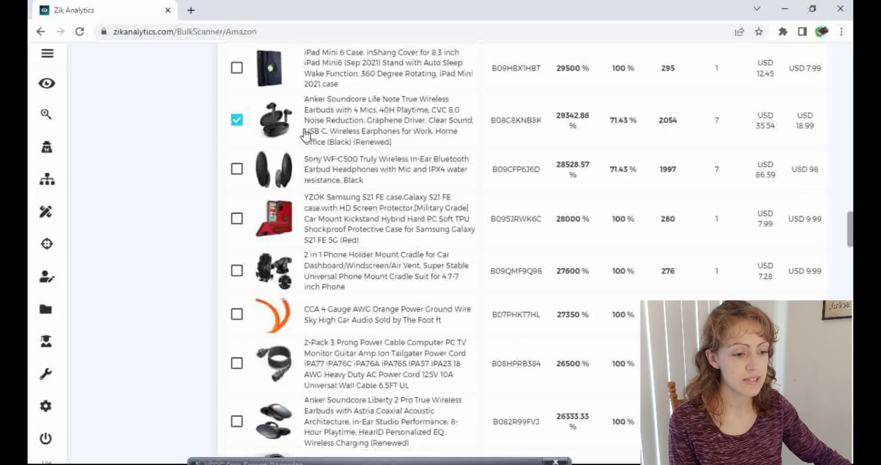
pyautogui.click(401, 112)
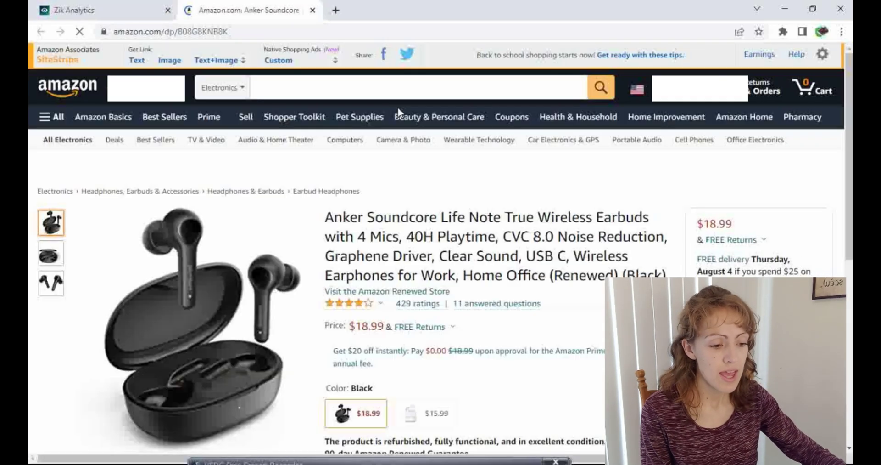
# Switch the Amazon listing to the White color option and copy its full product title
pyautogui.scroll(-1, 413, 129)
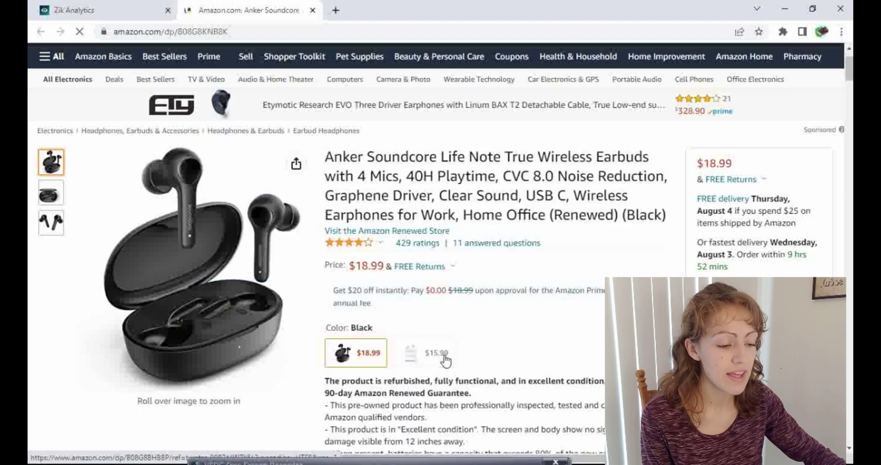
pyautogui.click(514, 342)
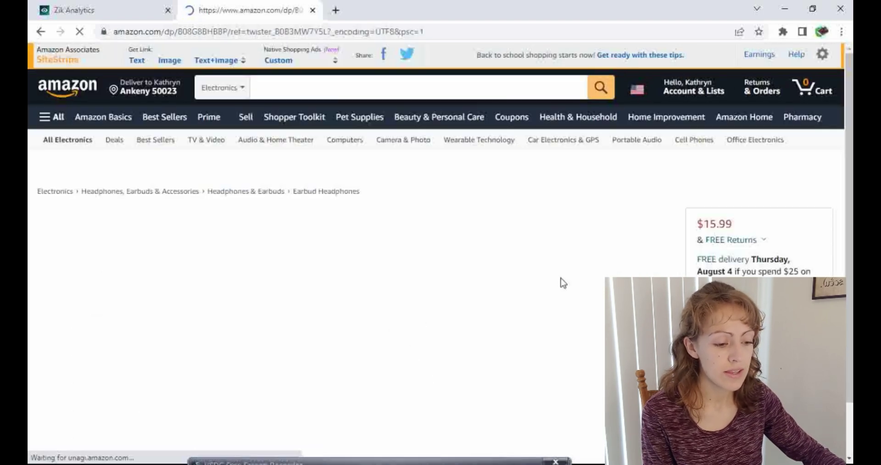
pyautogui.scroll(-1, 581, 260)
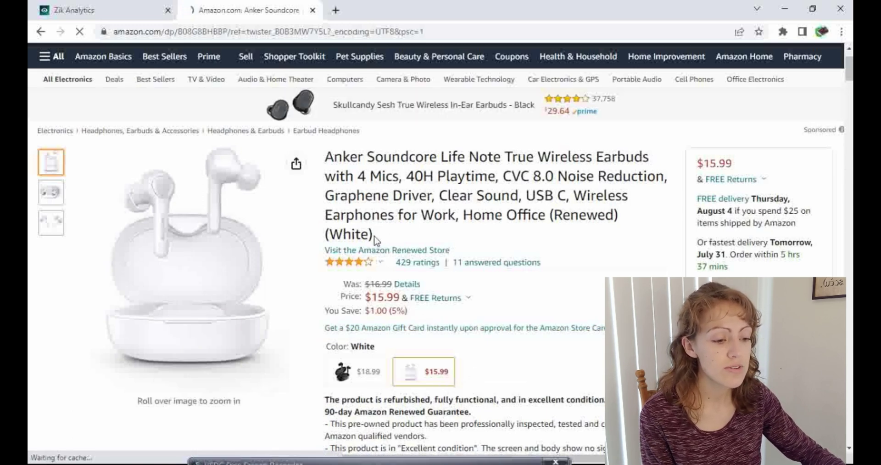
pyautogui.moveTo(382, 235); pyautogui.dragTo(325, 154)
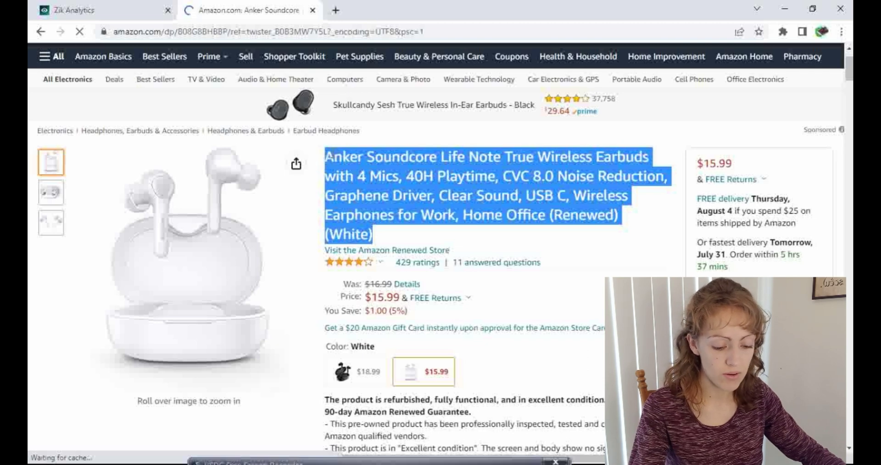
# Duplicate the Zik Analytics page and open the eBay product research tool in the copy
pyautogui.click(107, 12)
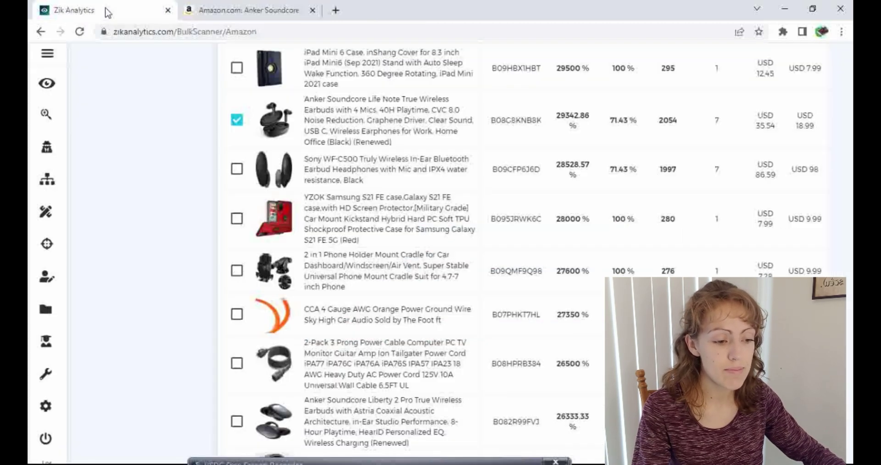
pyautogui.rightClick(108, 12)
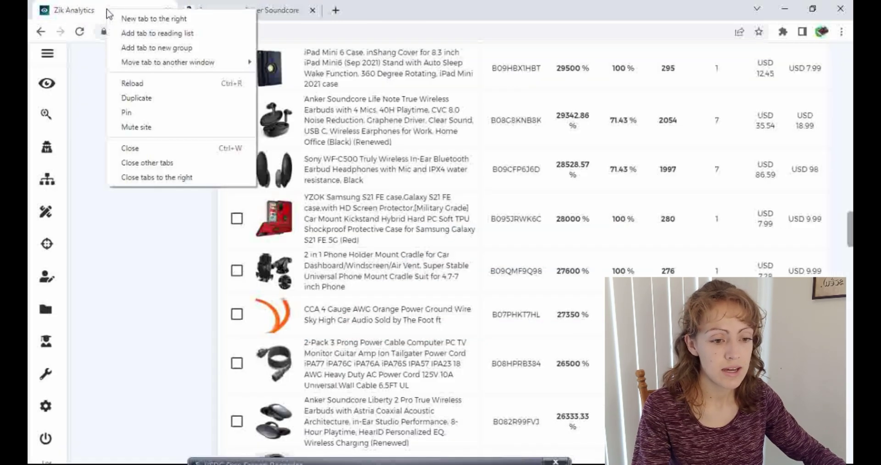
pyautogui.click(146, 97)
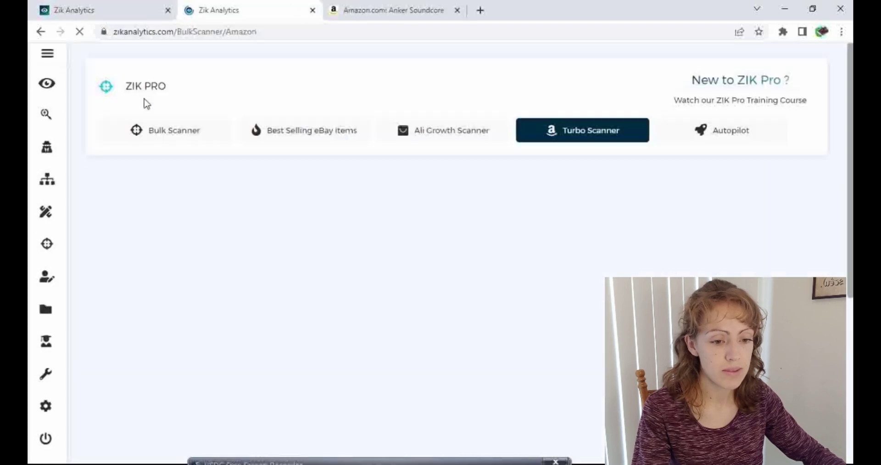
pyautogui.scroll(-5, 84, 69)
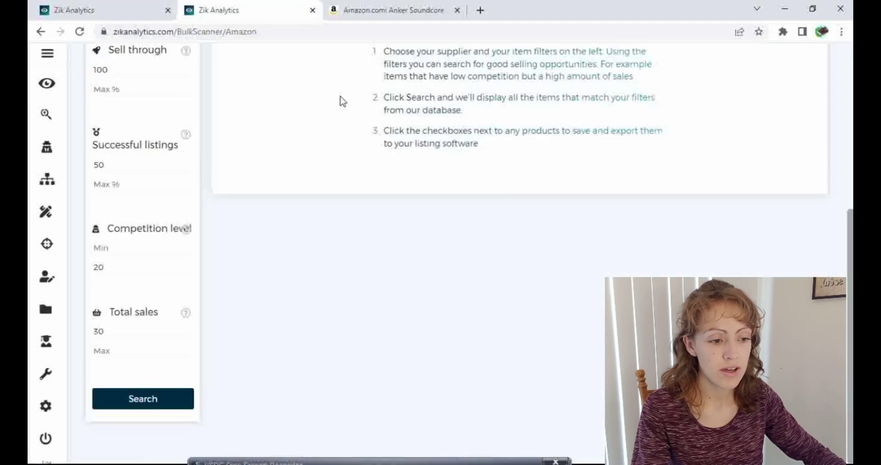
pyautogui.click(46, 117)
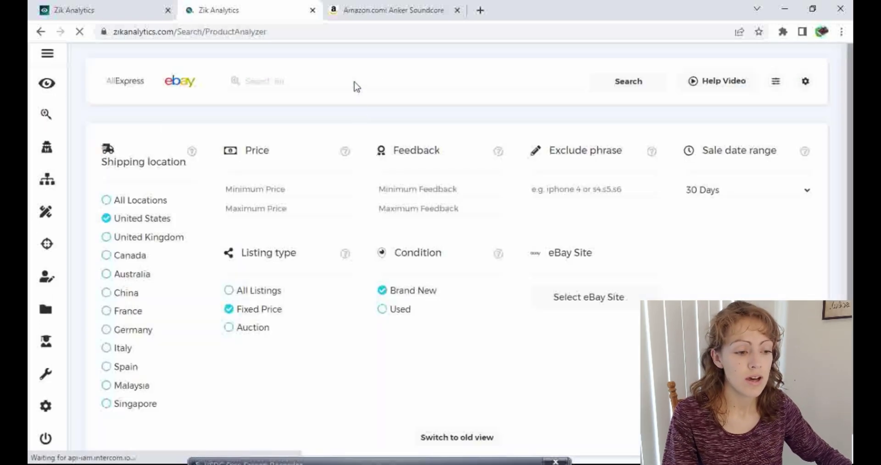
# Search eBay products for the full copied earbuds title and dismiss the resulting notice
pyautogui.click(355, 81)
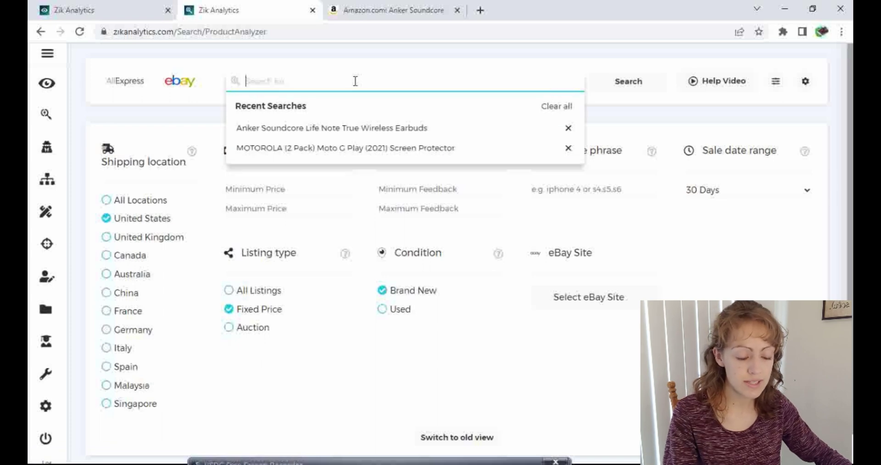
pyautogui.hotkey('ctrl', 'v')
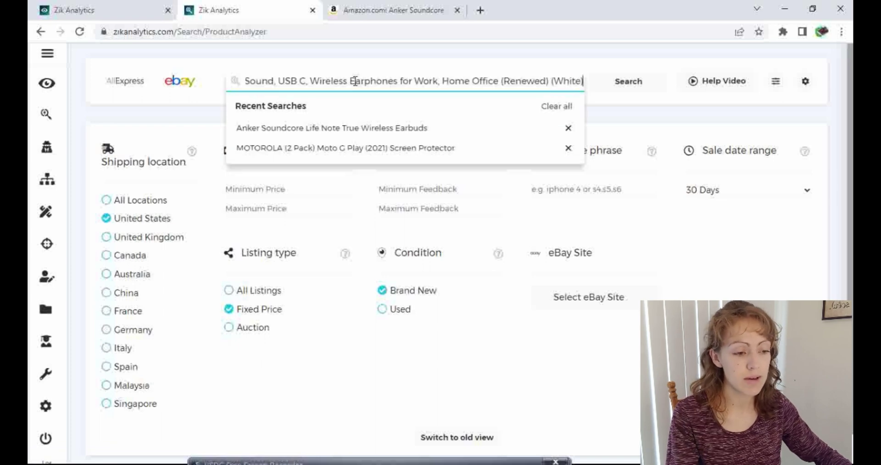
pyautogui.click(636, 91)
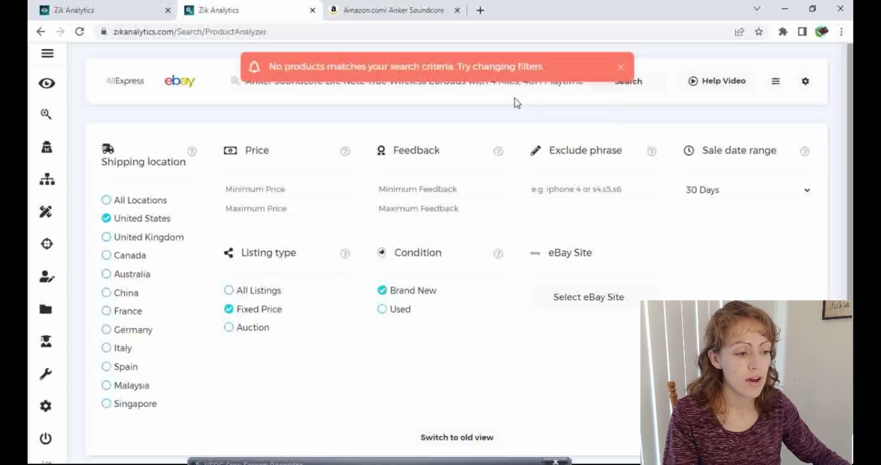
pyautogui.click(622, 68)
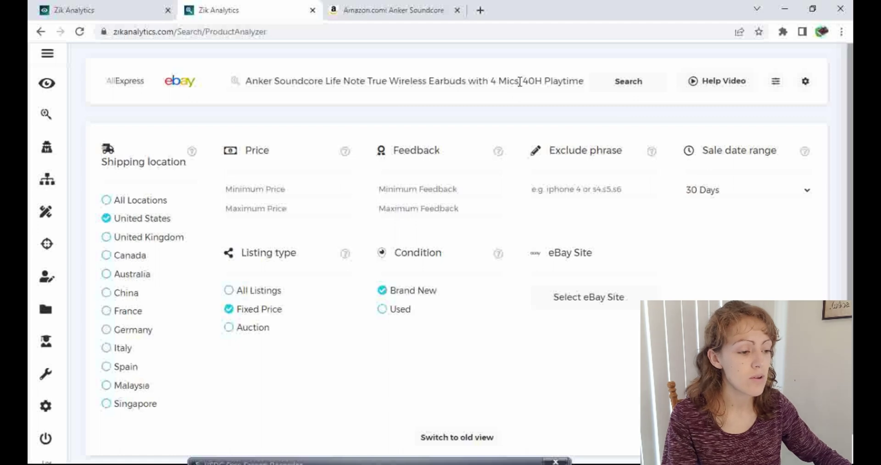
# Shorten the search phrase to "Anker Soundcore Life Note True Wireless Earbuds with 4 Mics", run it and review the sales figures and matching listings
pyautogui.moveTo(520, 82); pyautogui.dragTo(721, 132)
pyautogui.press('BackSpace')
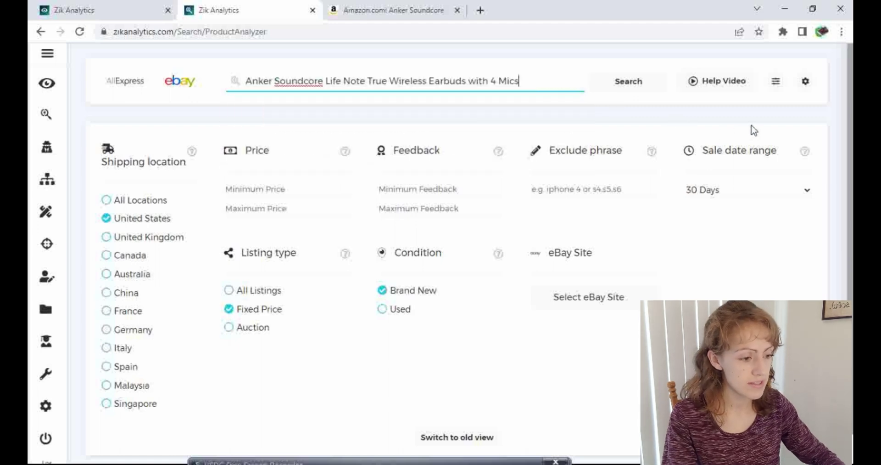
pyautogui.press('Return')
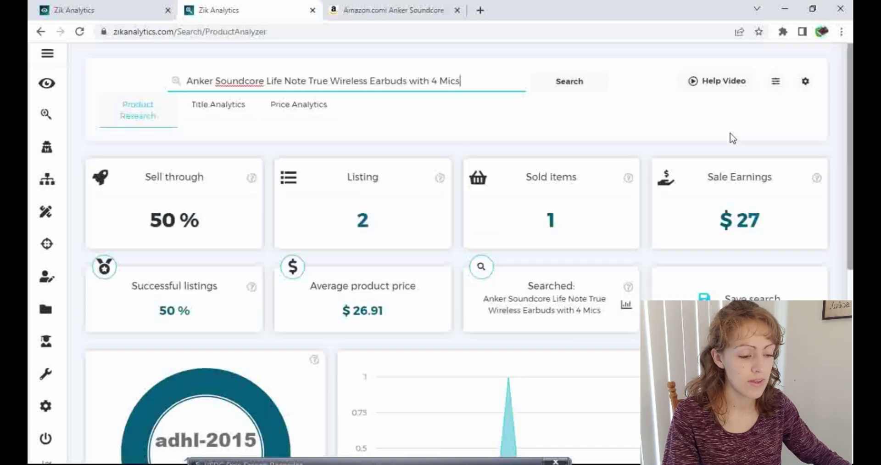
pyautogui.scroll(-3, 713, 119)
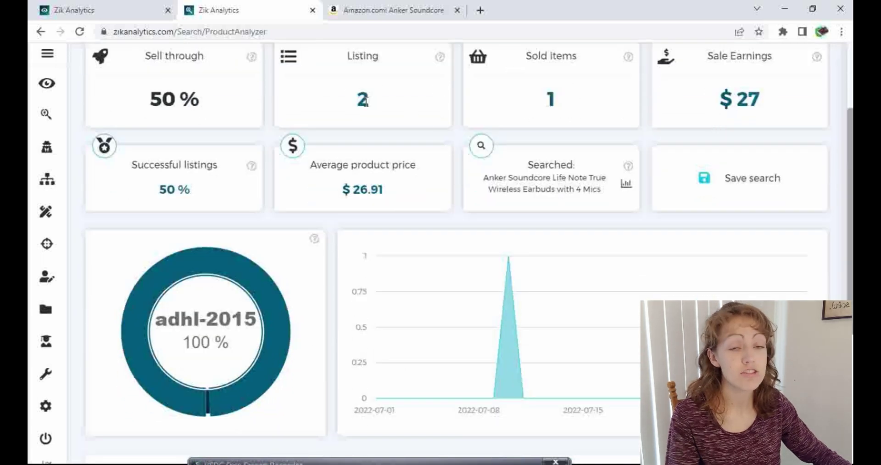
pyautogui.scroll(-1, 363, 101)
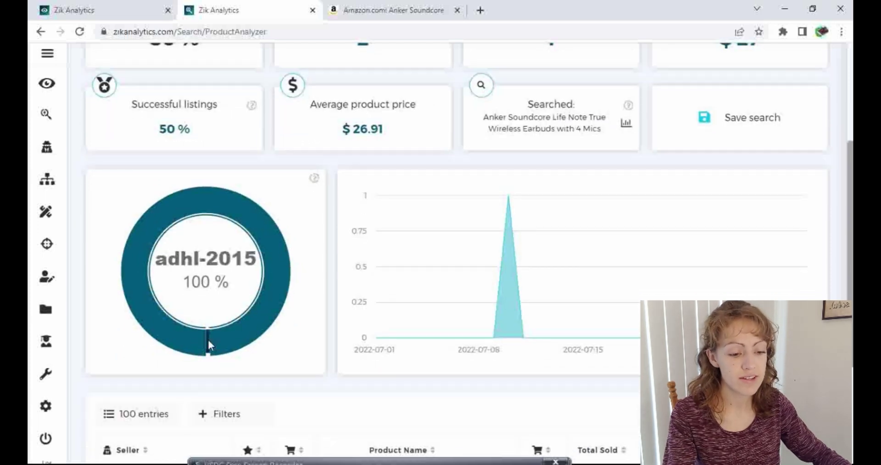
pyautogui.moveTo(209, 348)
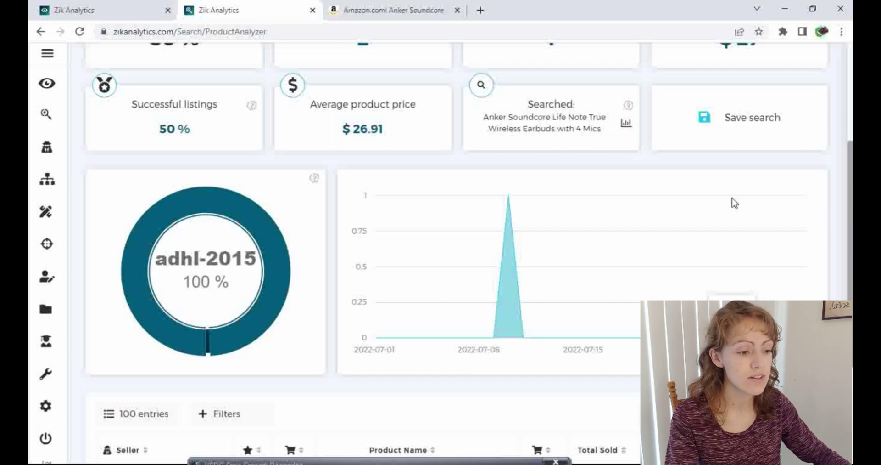
pyautogui.scroll(-4, 384, 260)
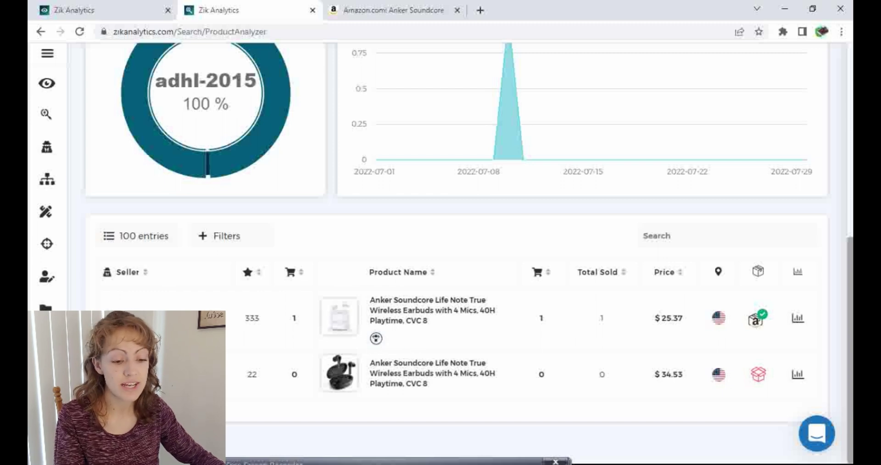
pyautogui.moveTo(376, 342)
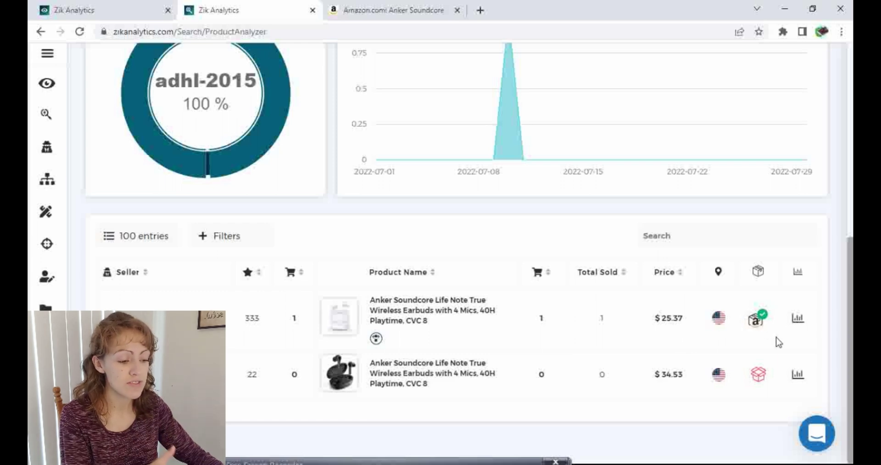
# Check the Amazon match of the white earbuds listing, compare its profit with the eBay price, and close the match details
pyautogui.click(757, 327)
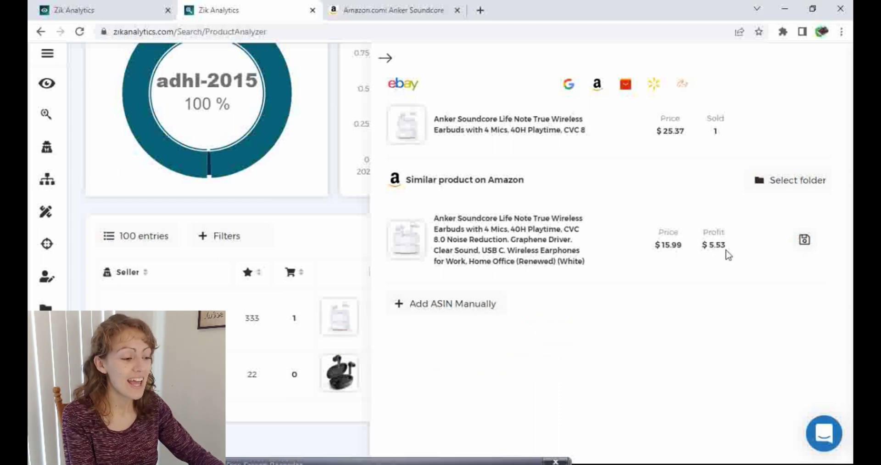
pyautogui.moveTo(729, 246); pyautogui.dragTo(701, 246)
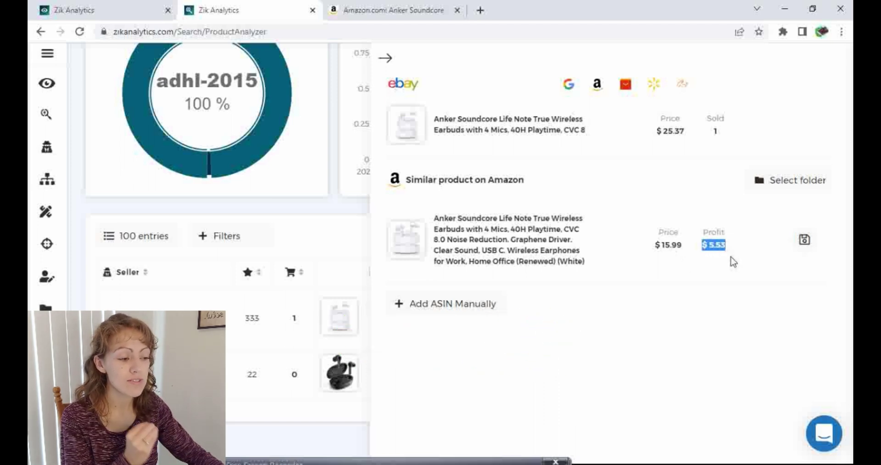
pyautogui.click(671, 155)
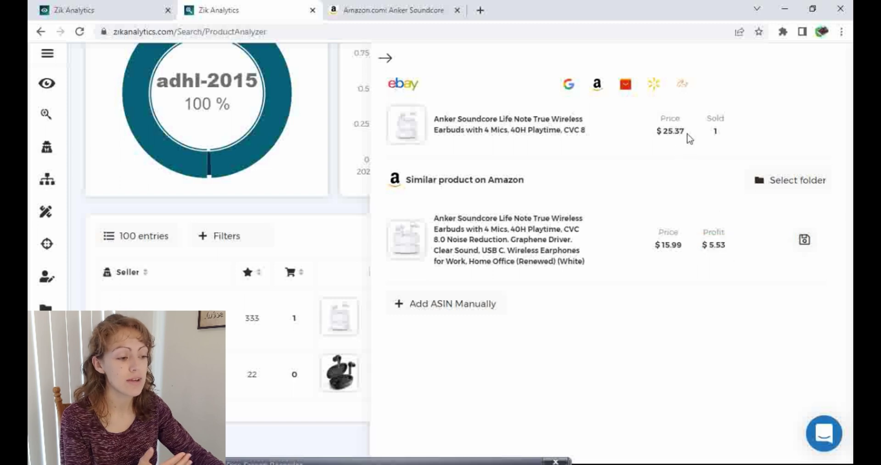
pyautogui.moveTo(686, 132); pyautogui.dragTo(657, 131)
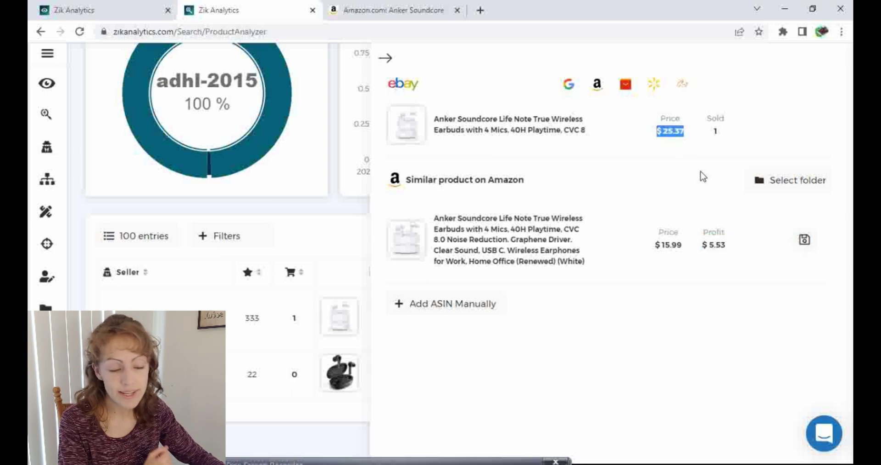
pyautogui.click(431, 242)
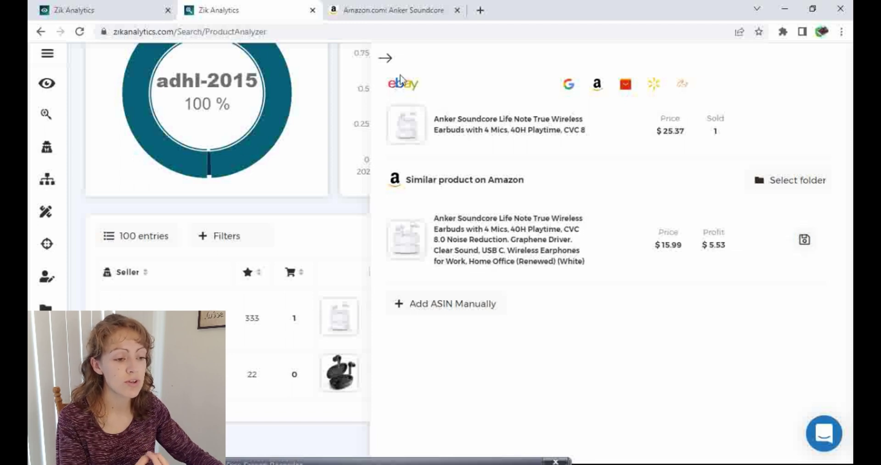
pyautogui.click(386, 57)
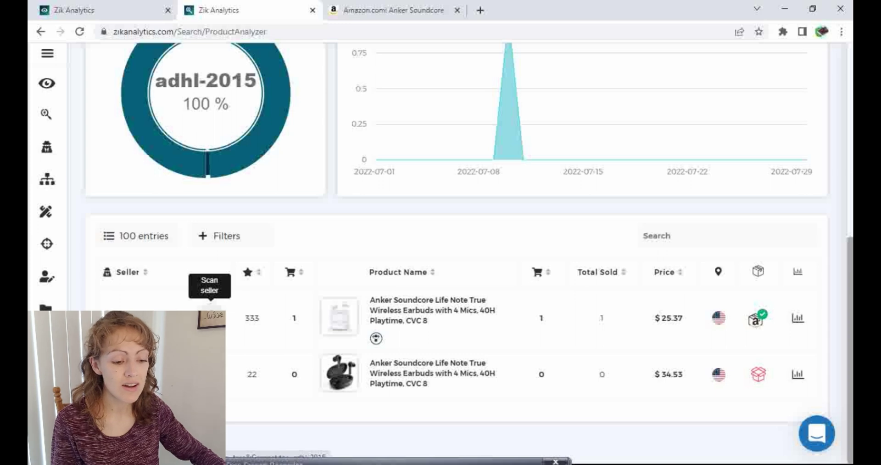
# Scan the seller of the white earbuds listing and review the store's statistics and best-selling products with Amazon matches
pyautogui.click(211, 312)
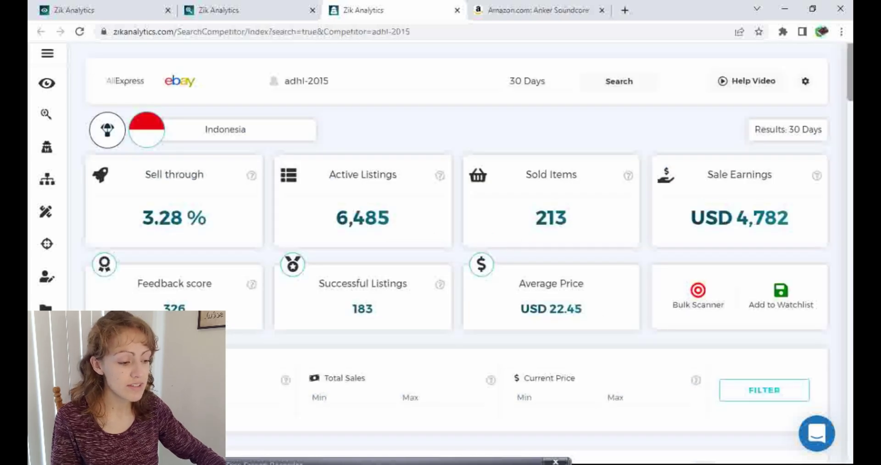
pyautogui.scroll(-5, 583, 263)
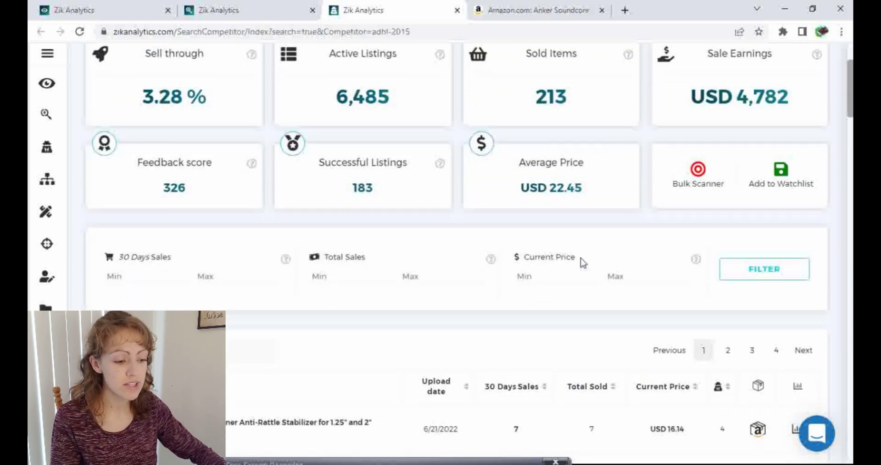
pyautogui.scroll(-6, 582, 262)
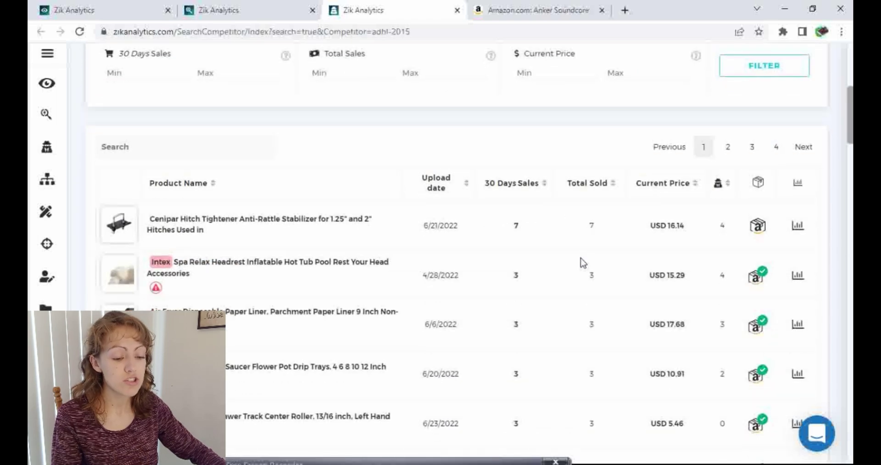
pyautogui.scroll(-10, 582, 261)
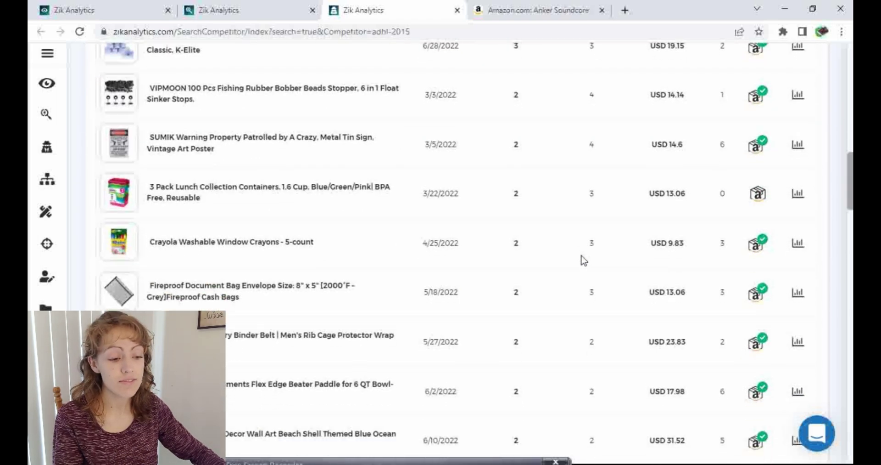
pyautogui.scroll(13, 583, 259)
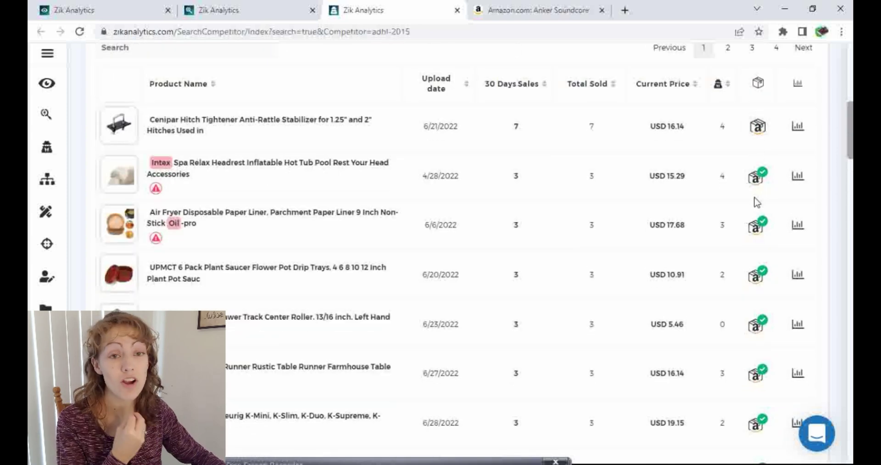
pyautogui.scroll(-5, 757, 202)
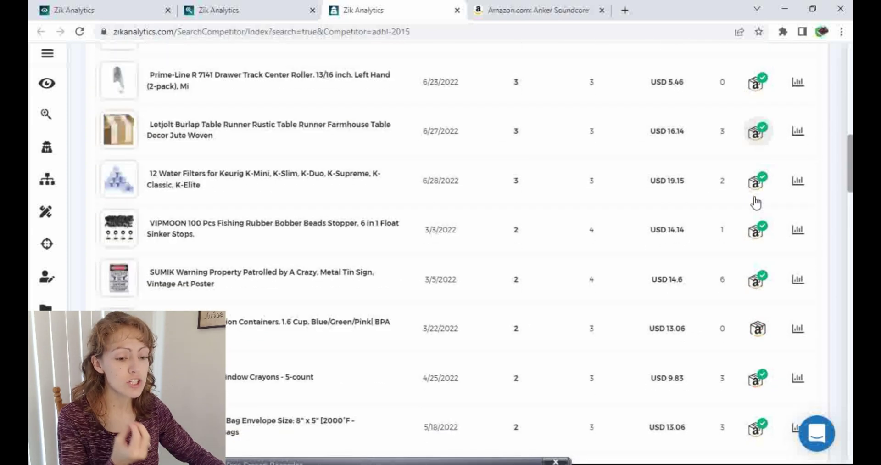
pyautogui.scroll(-5, 756, 202)
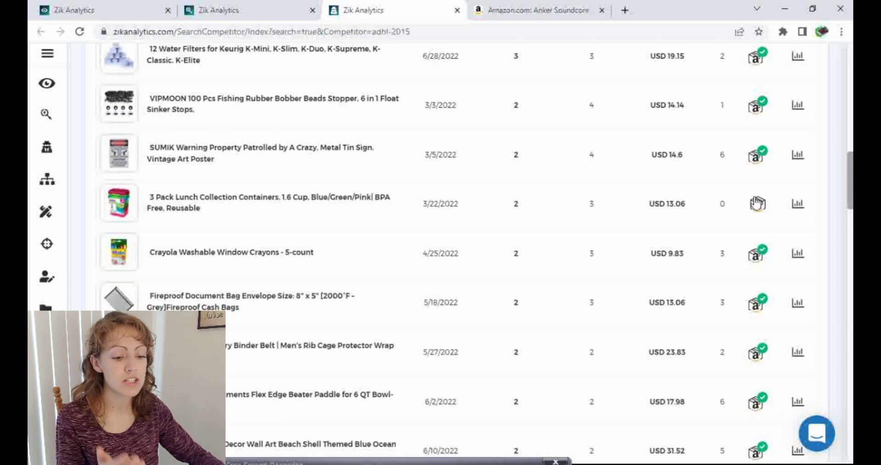
pyautogui.scroll(6, 756, 198)
pyautogui.scroll(7, 757, 198)
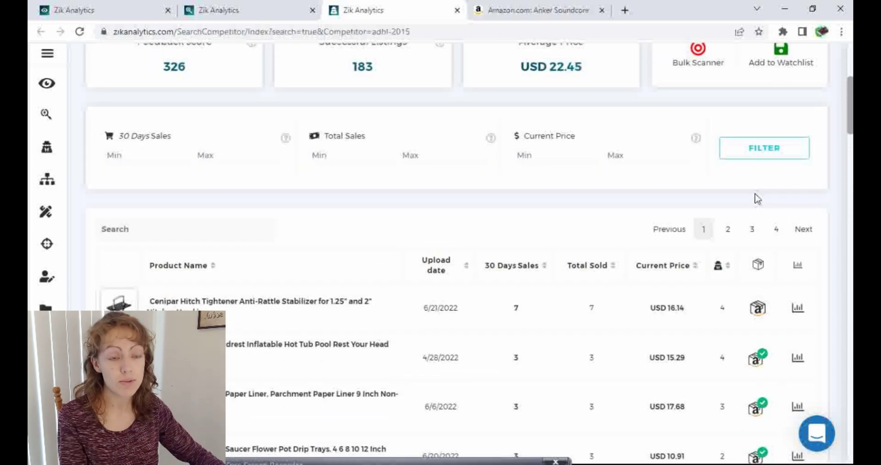
pyautogui.scroll(-5, 757, 198)
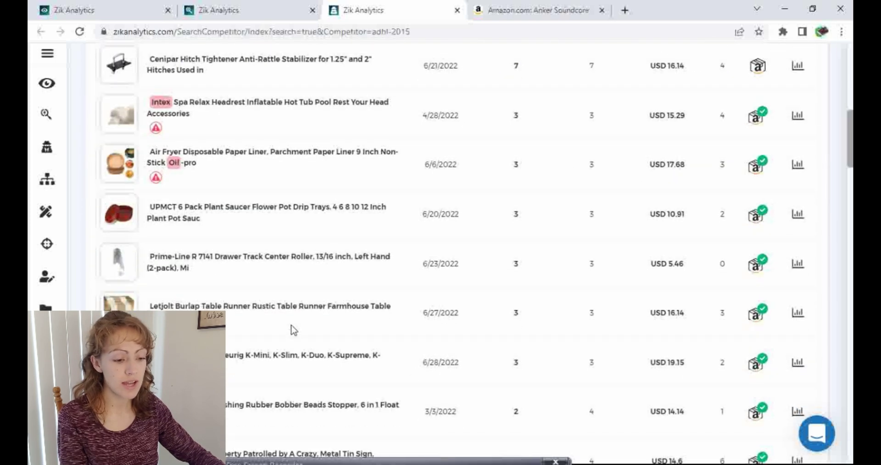
# Check the Amazon match and profit for the Letjolt burlap table runner, and close the match details
pyautogui.click(755, 316)
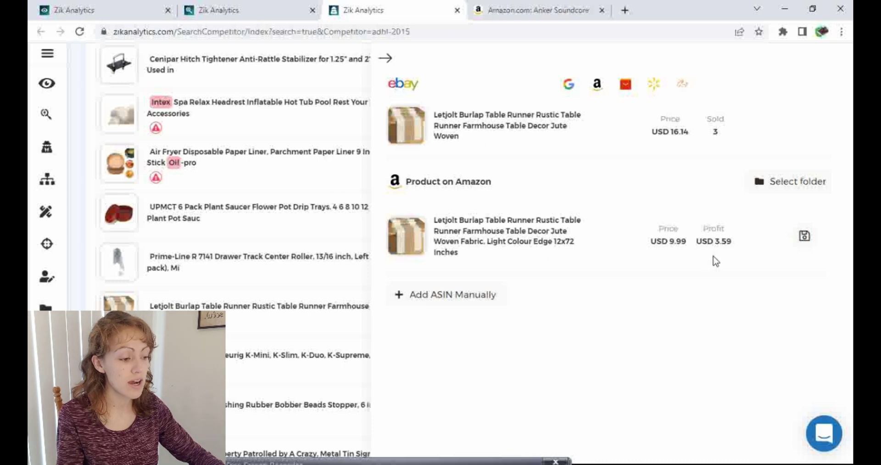
pyautogui.moveTo(736, 247); pyautogui.dragTo(719, 246)
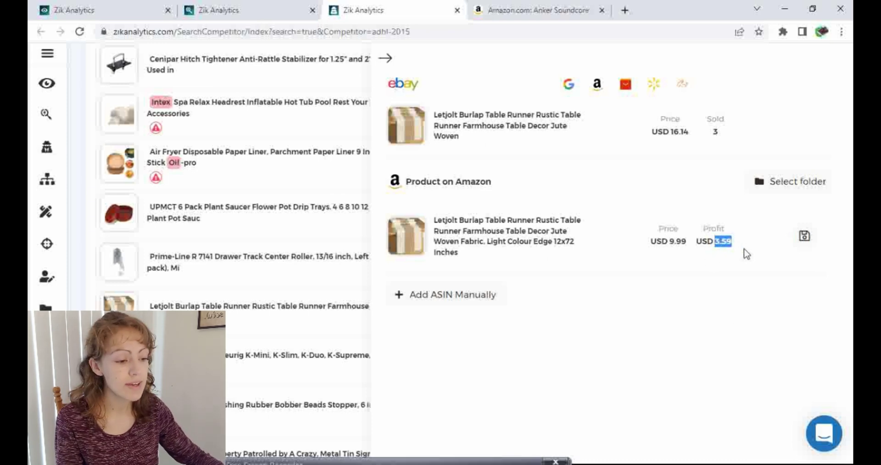
pyautogui.click(715, 271)
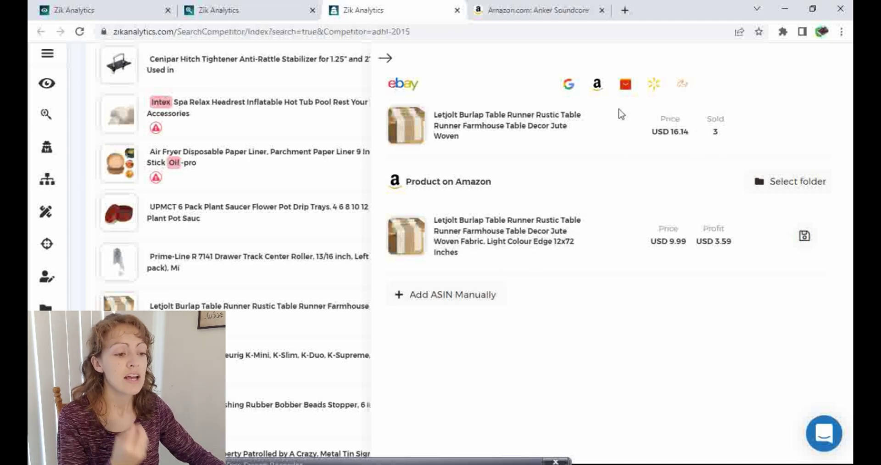
pyautogui.click(384, 57)
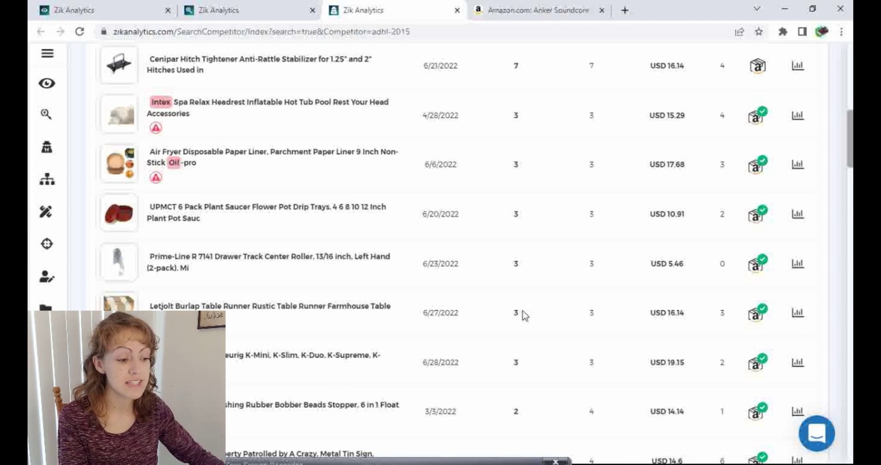
# Examine the burlap table runner's 30-day sales, current price and number of competitors in the seller's product list
pyautogui.doubleClick(522, 316)
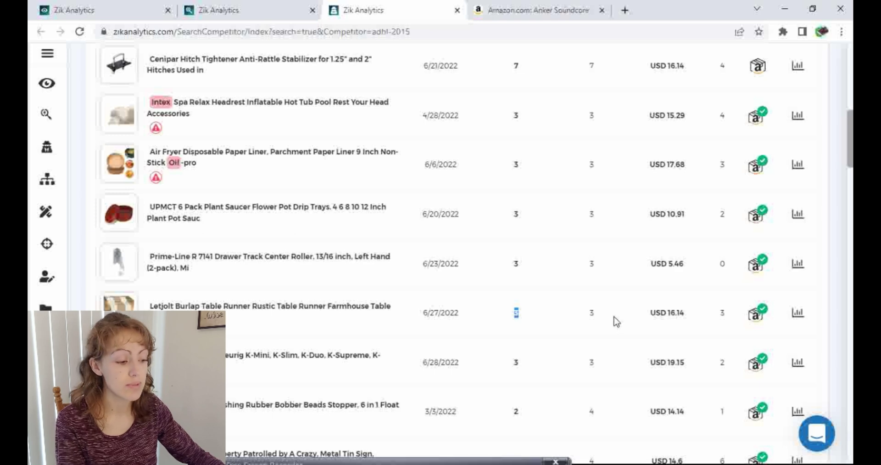
pyautogui.moveTo(690, 314); pyautogui.dragTo(660, 315)
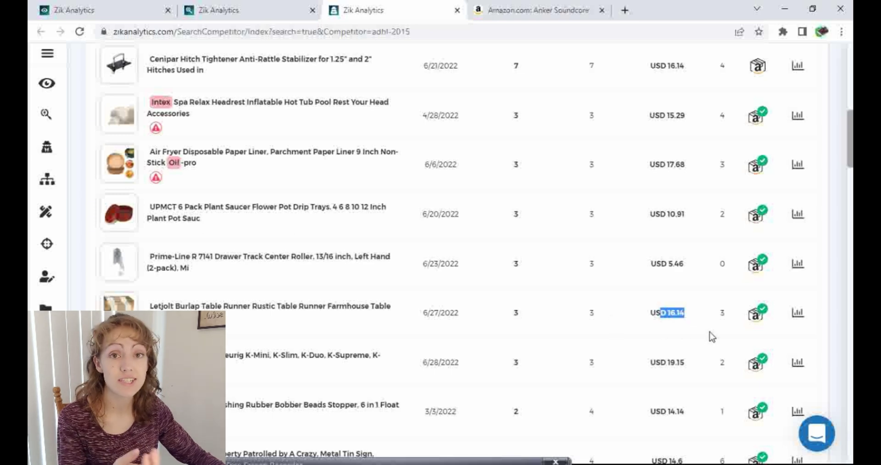
pyautogui.doubleClick(720, 314)
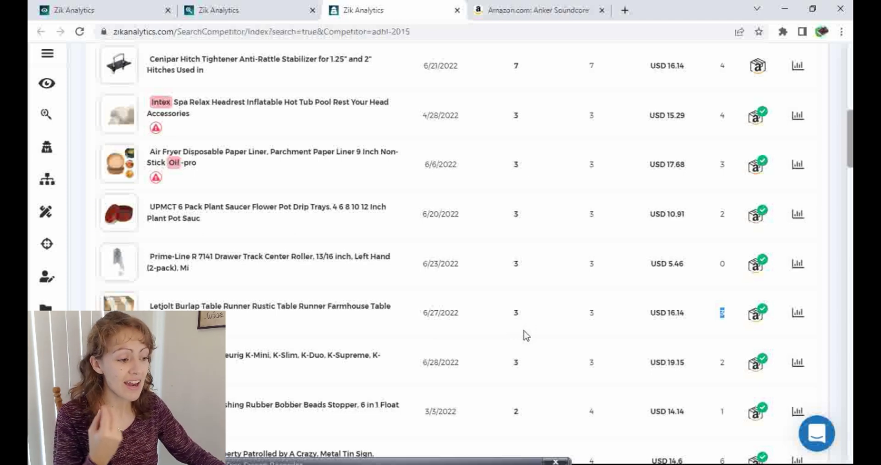
pyautogui.scroll(-3, 679, 273)
pyautogui.scroll(3, 682, 271)
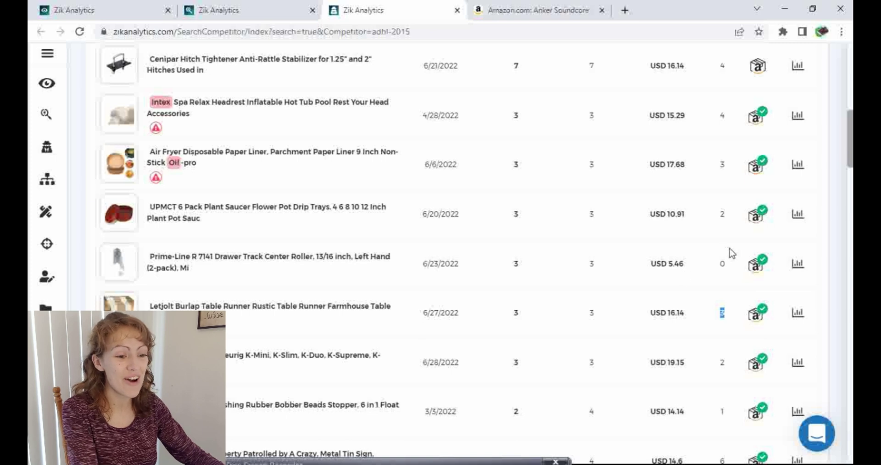
pyautogui.scroll(1, 729, 251)
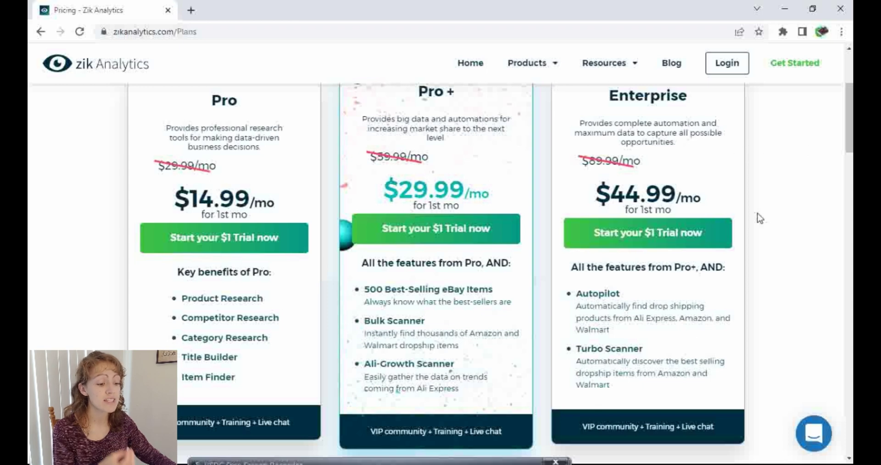
# Compare the prices and features of the Pro, Pro + and Enterprise plans, including the Enterprise plan's Turbo Scanner
pyautogui.moveTo(644, 350); pyautogui.dragTo(576, 349)
pyautogui.click(770, 373)
pyautogui.scroll(1, 761, 276)
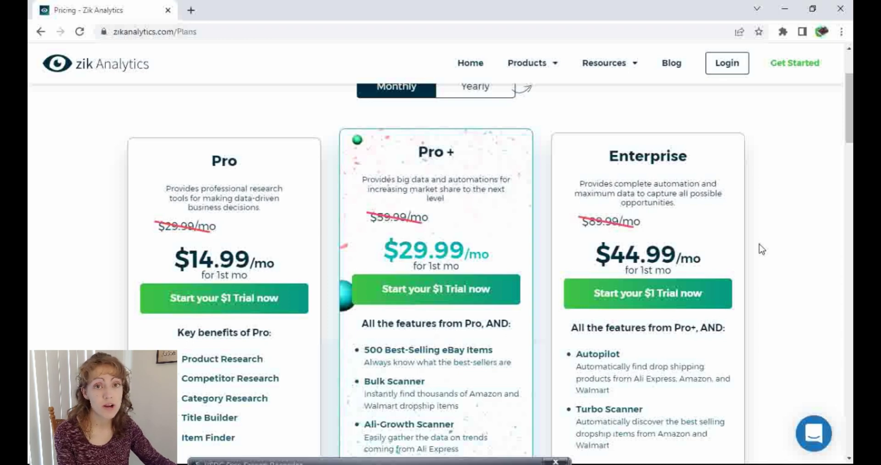
pyautogui.scroll(2, 759, 244)
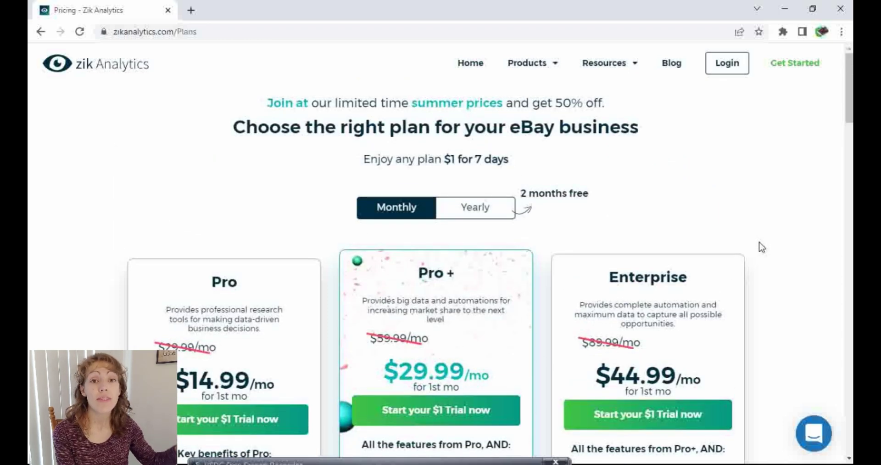
pyautogui.scroll(-4, 762, 229)
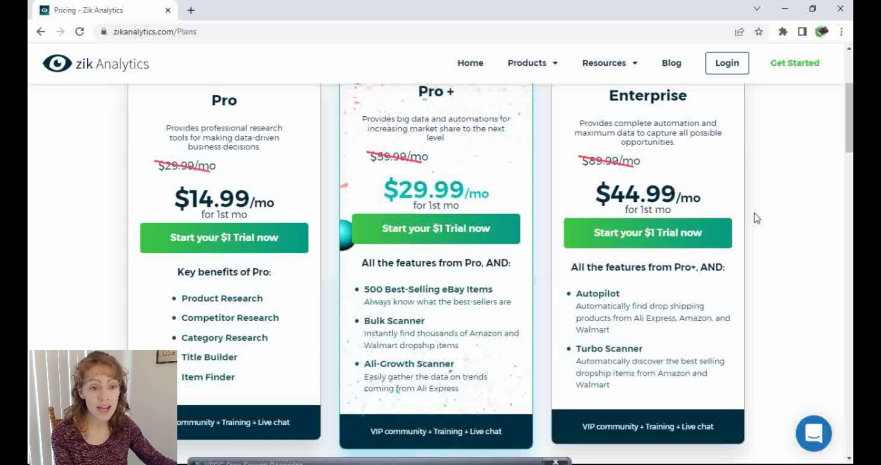
pyautogui.scroll(1, 756, 218)
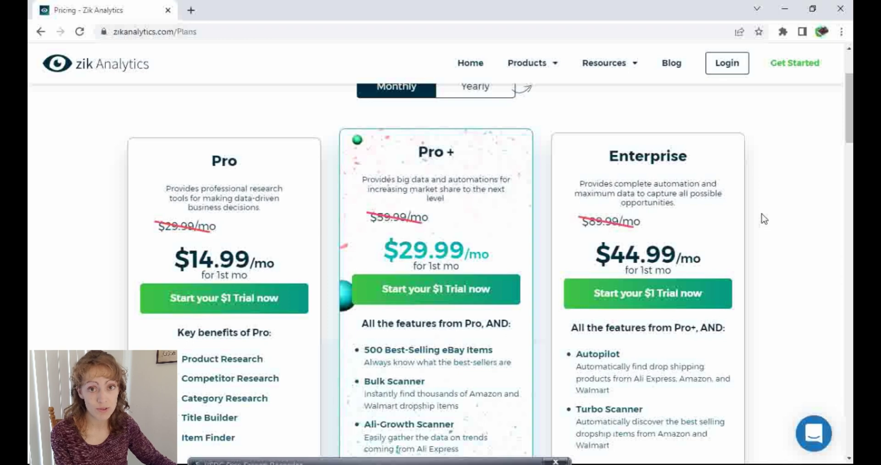
pyautogui.scroll(1, 762, 214)
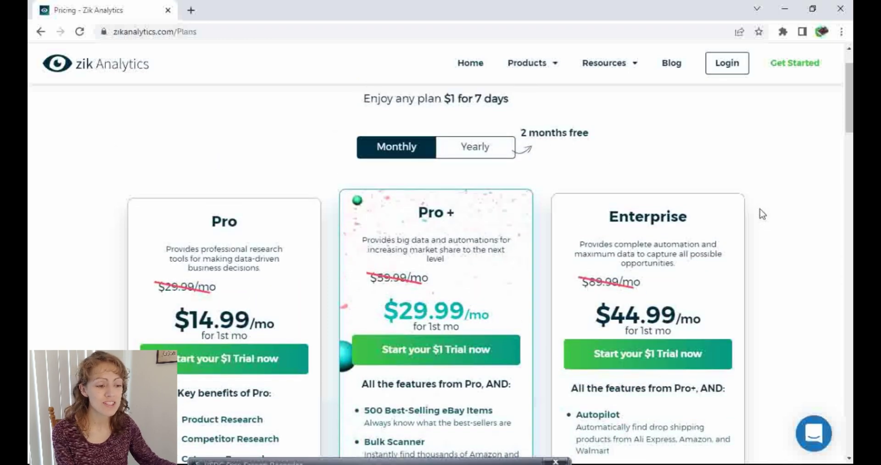